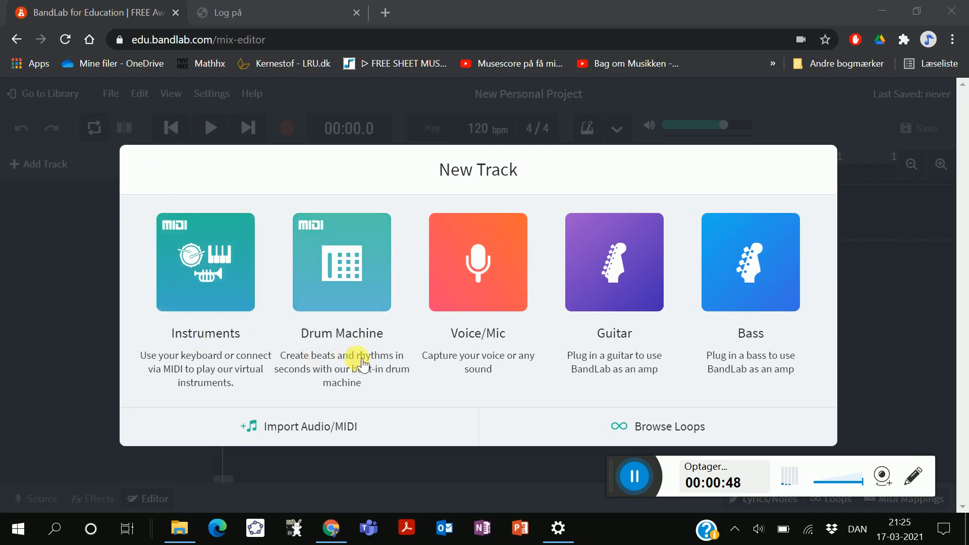
Import the recently used audio file Klokkelyd.m4a as a new track and play it back
left_click(295, 432)
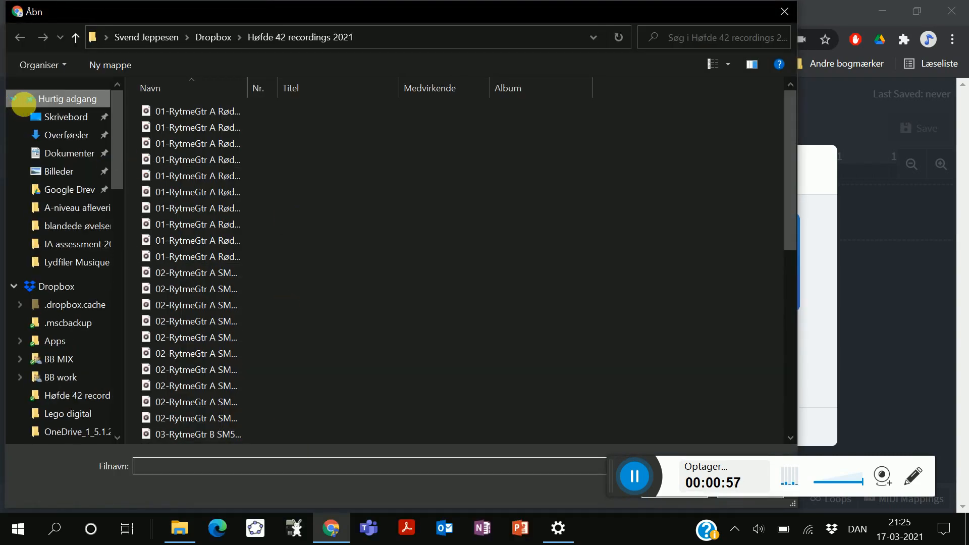
left_click(30, 103)
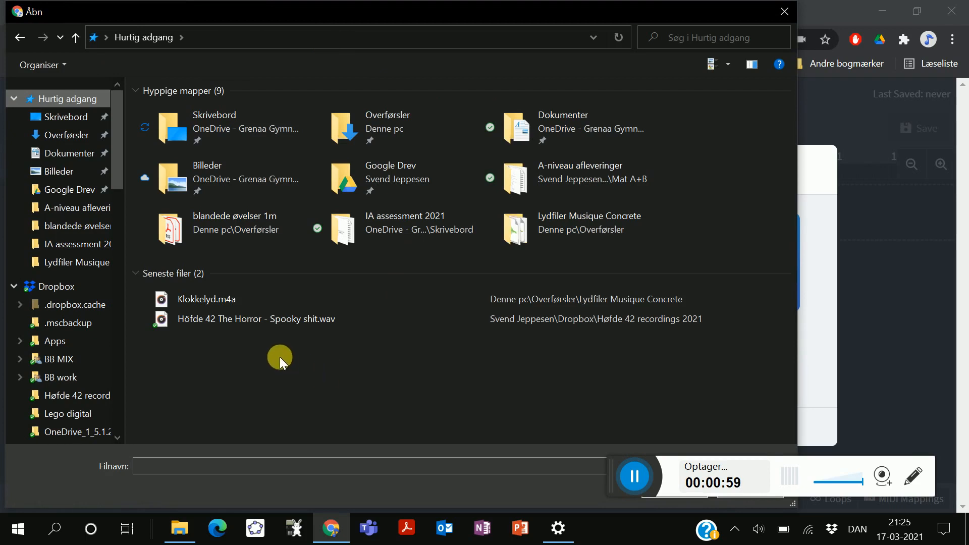
double_click(164, 295)
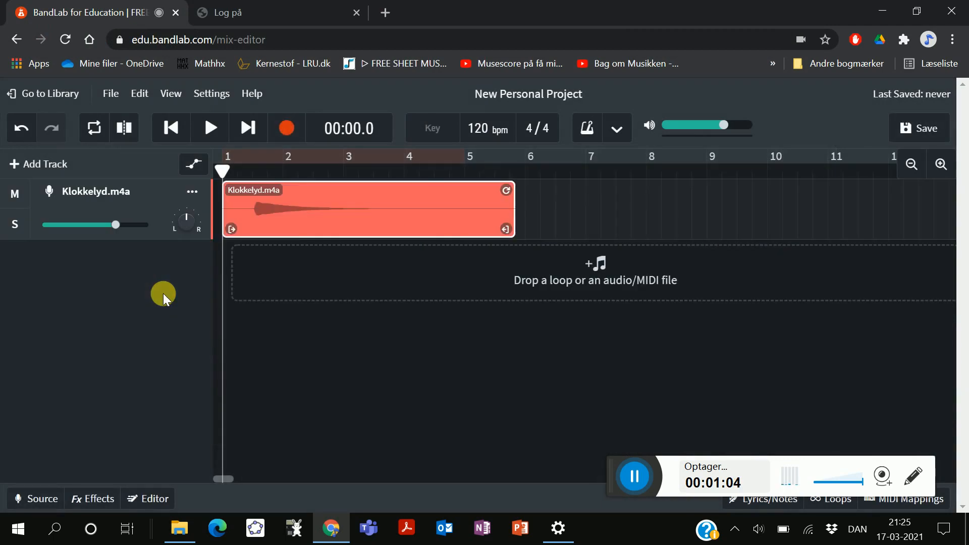
left_click(218, 133)
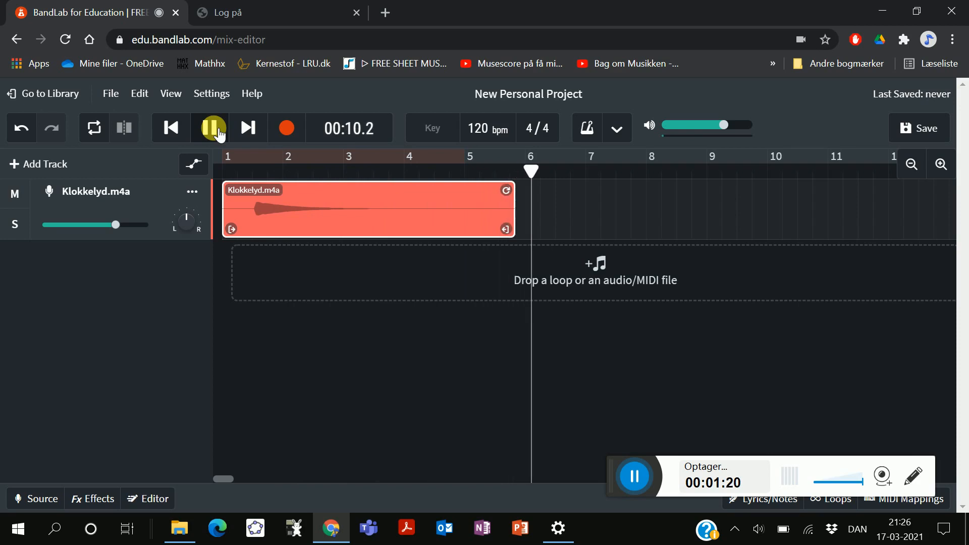
left_click(219, 134)
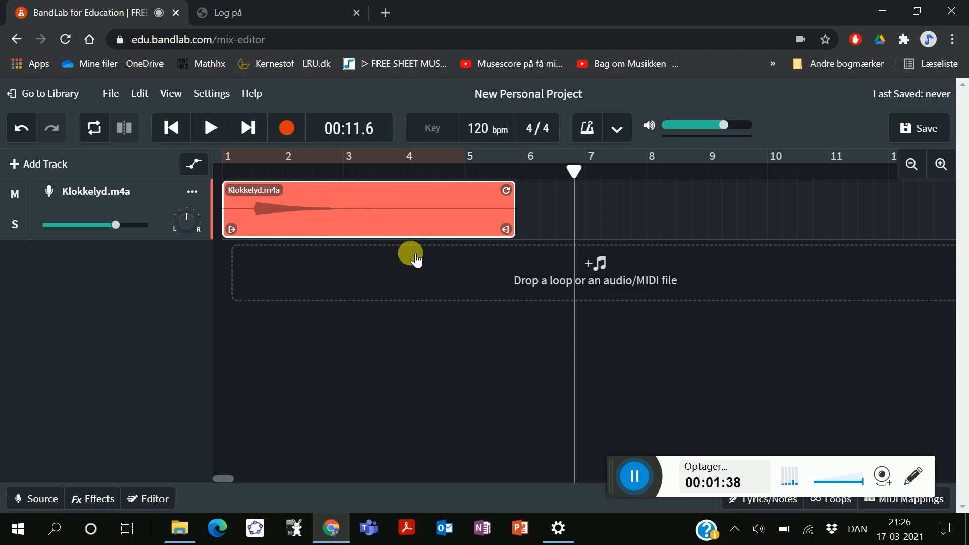
Copy the Klokkelyd.m4a region, paste it at the playhead on the same track and move the copy to bar 8
right_click(337, 224)
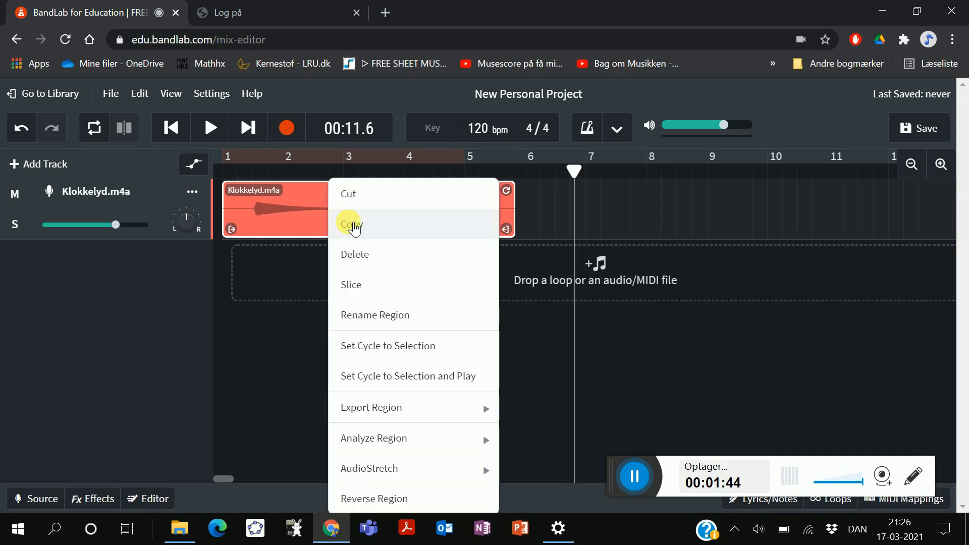
left_click(352, 224)
left_click(313, 265)
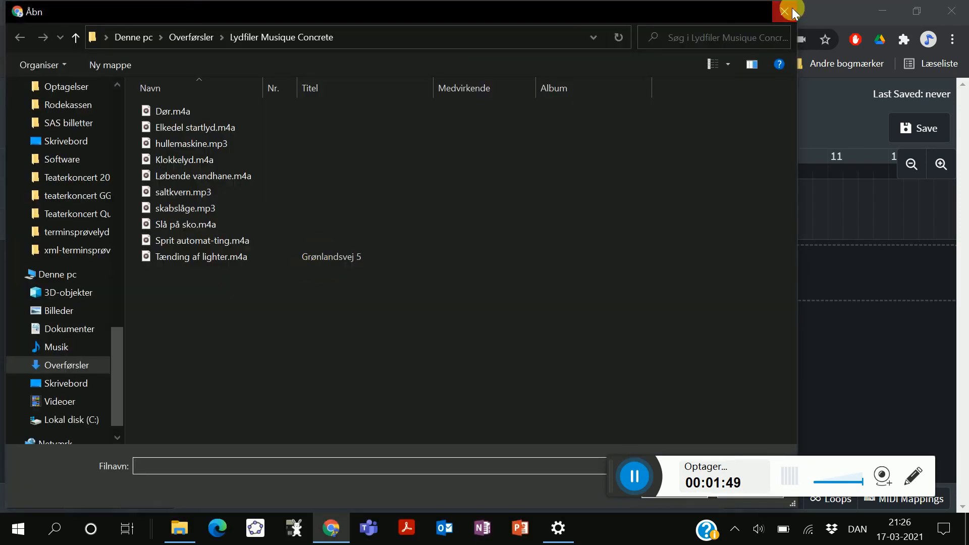
left_click(792, 8)
key("ctrl+v")
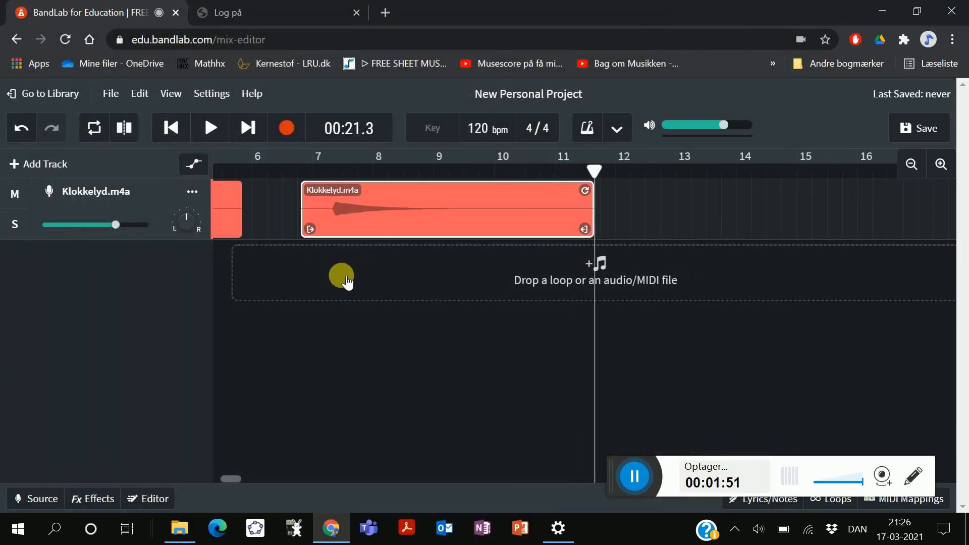
left_click_drag(389, 190, 554, 298)
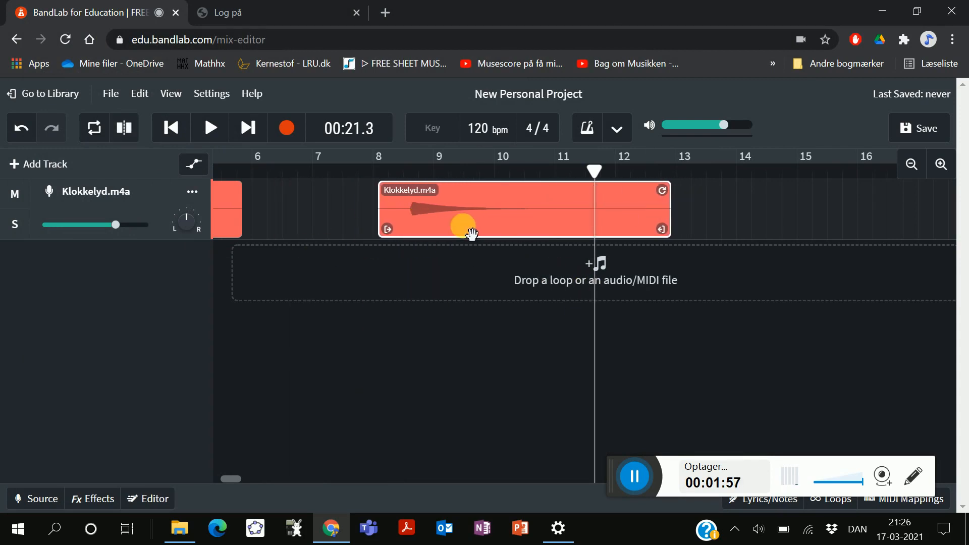
Undo the move and the paste so the copied region is removed from the track
key("ctrl+z")
key("ctrl+z")
key("Delete")
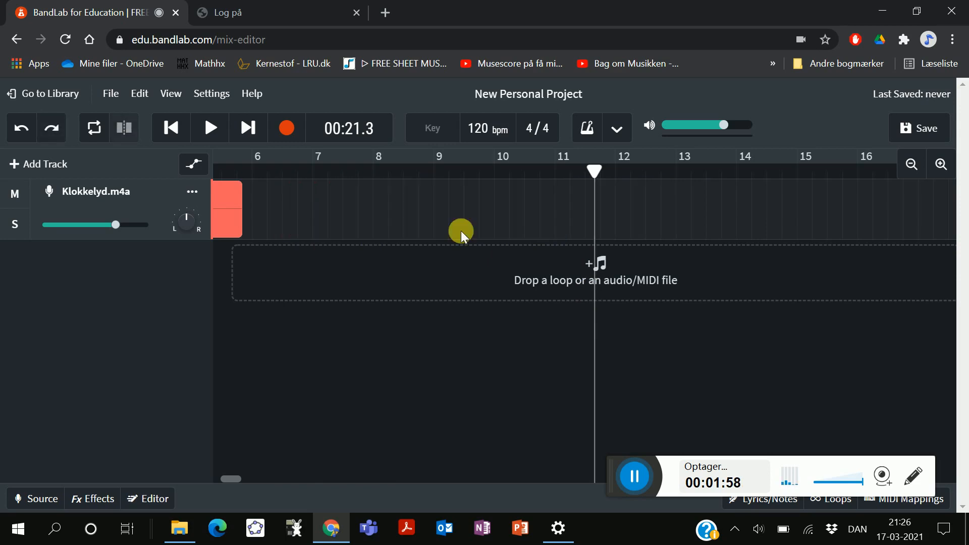
Add a second track by importing Klokkelyd.m4a from the Lydfiler Musique Concrete folder
left_click(31, 157)
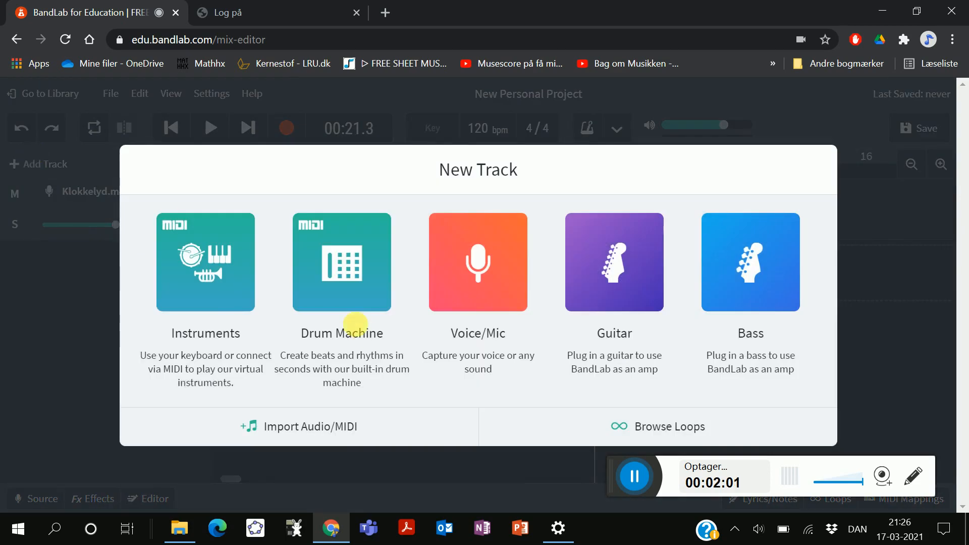
left_click(298, 423)
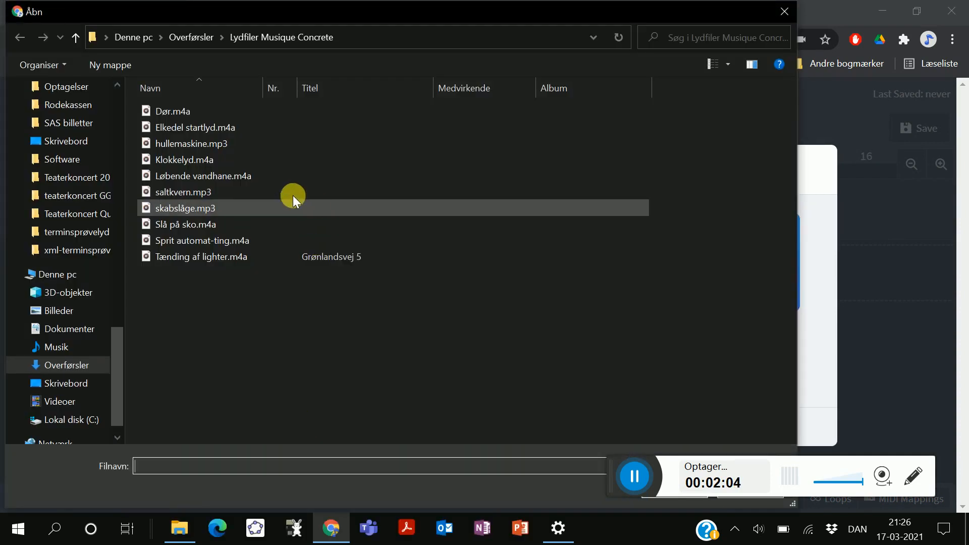
double_click(147, 159)
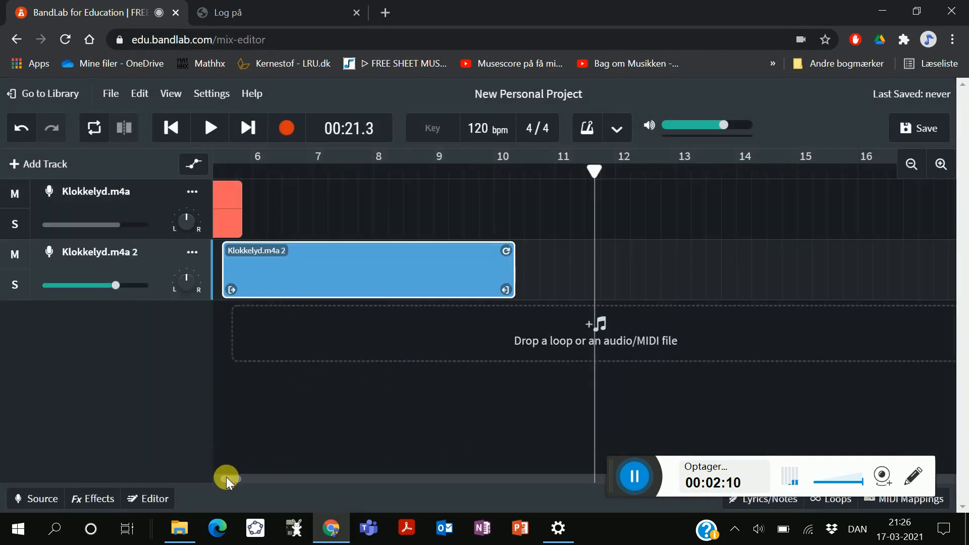
Mute the first Klokkelyd.m4a track and move the second track's region to the start of bar 1
left_click_drag(226, 477, 157, 482)
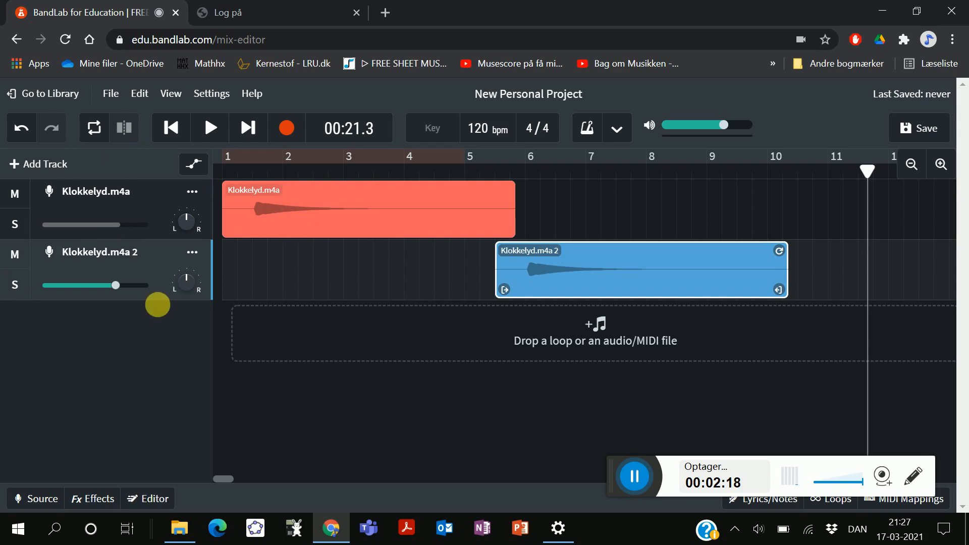
left_click(22, 195)
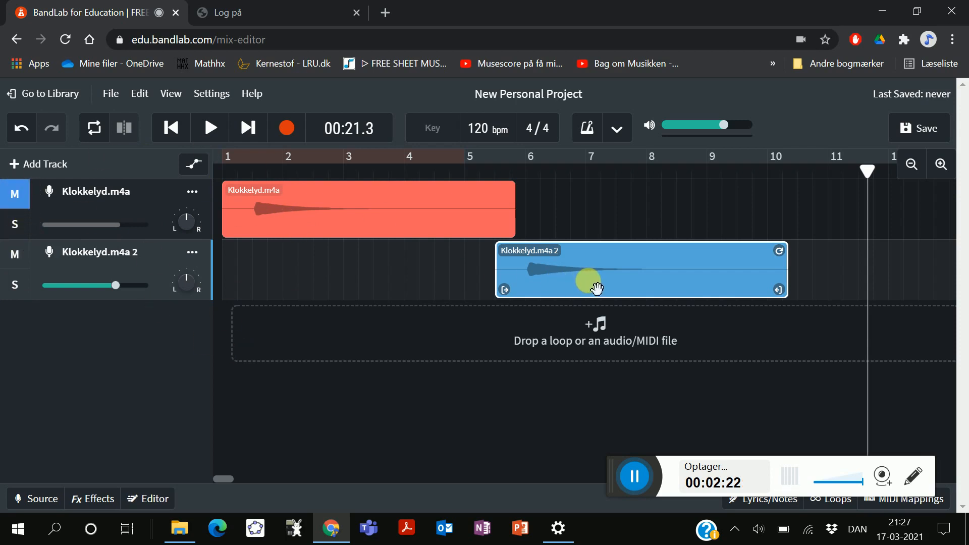
left_click_drag(593, 287, 296, 312)
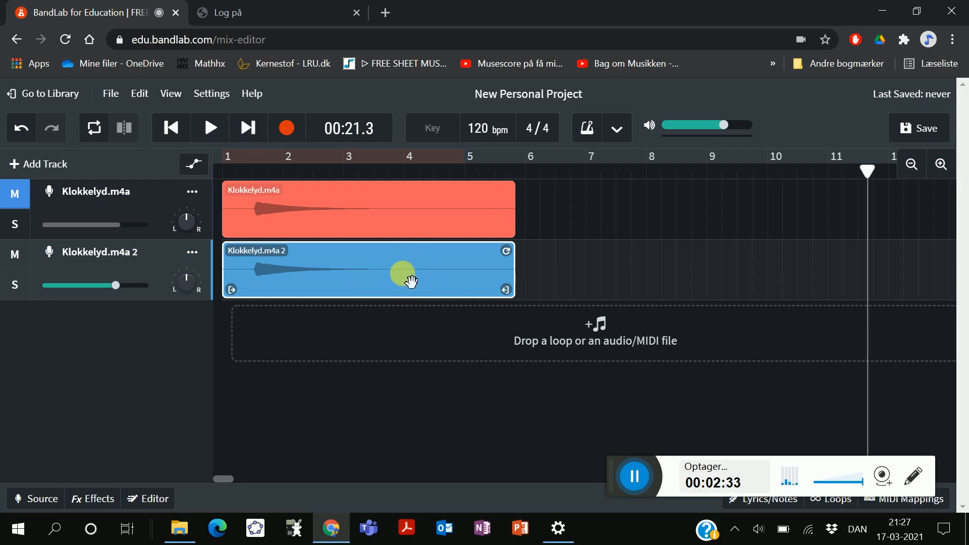
Trim the silence off the start of the Klokkelyd.m4a 2 region and move the region to the playhead placed at 00:02.0
right_click(410, 281)
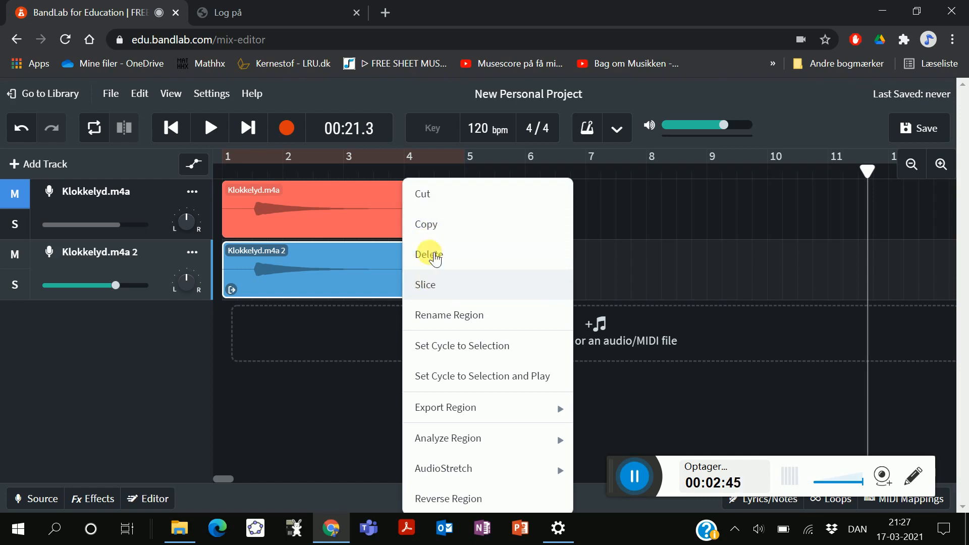
left_click(426, 283)
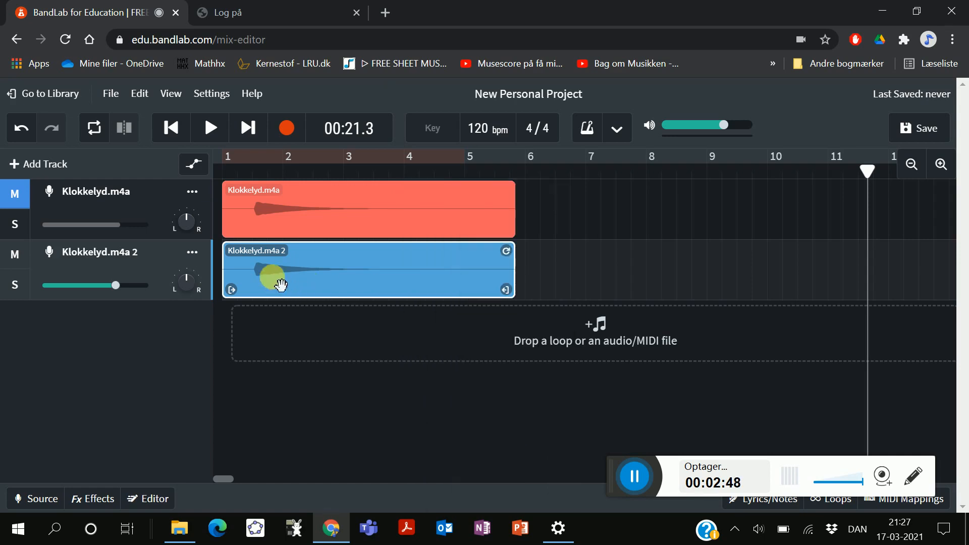
left_click(276, 170)
mouse_move(276, 166)
left_mouse_down()
mouse_move(299, 170)
mouse_move(275, 179)
mouse_move(284, 176)
left_mouse_up()
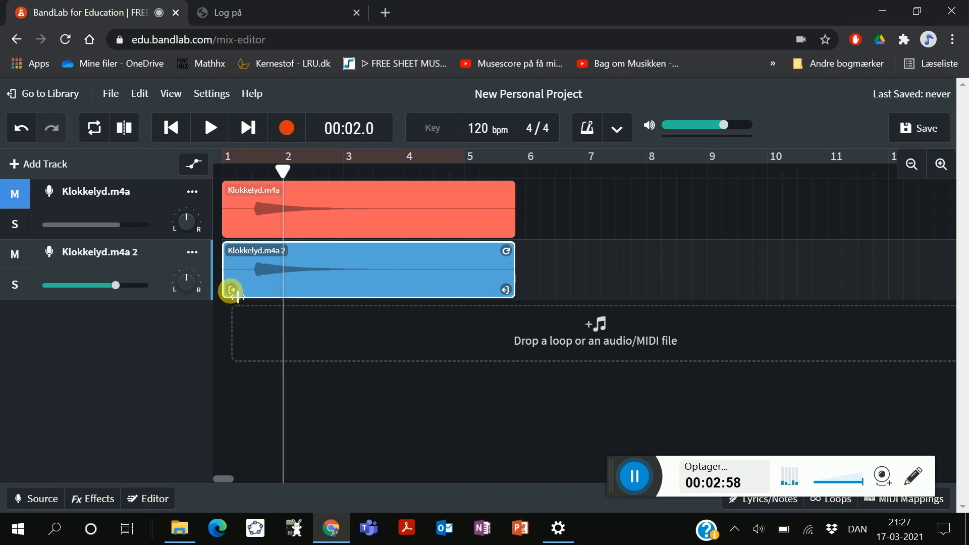
left_click_drag(243, 295, 267, 300)
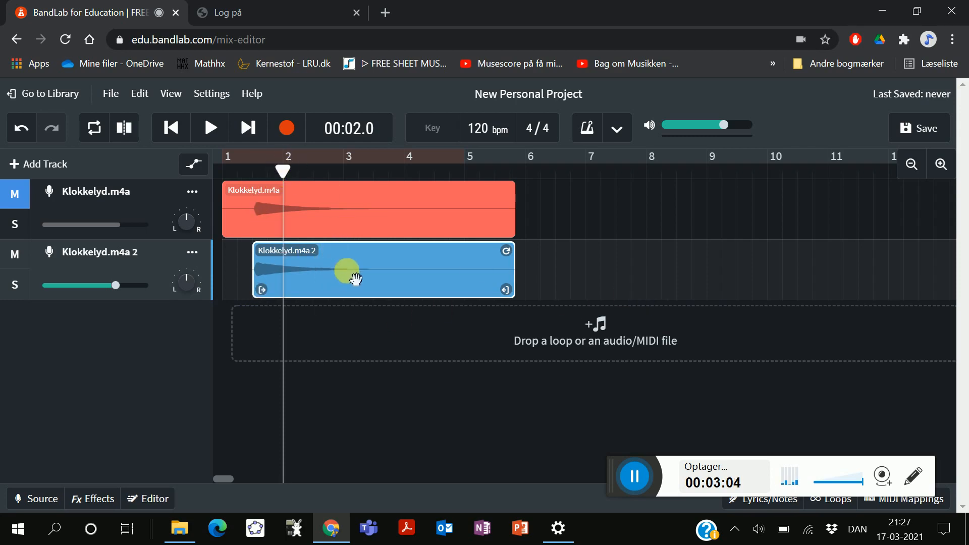
left_click_drag(353, 274, 402, 281)
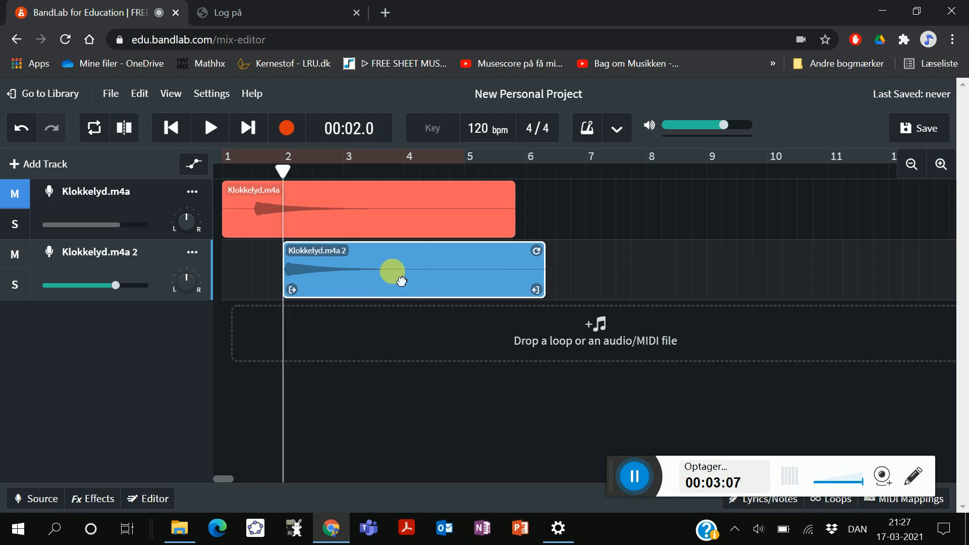
Slice the Klokkelyd.m4a 2 region at 00:02.5 and delete the part after the cut
left_click(298, 171)
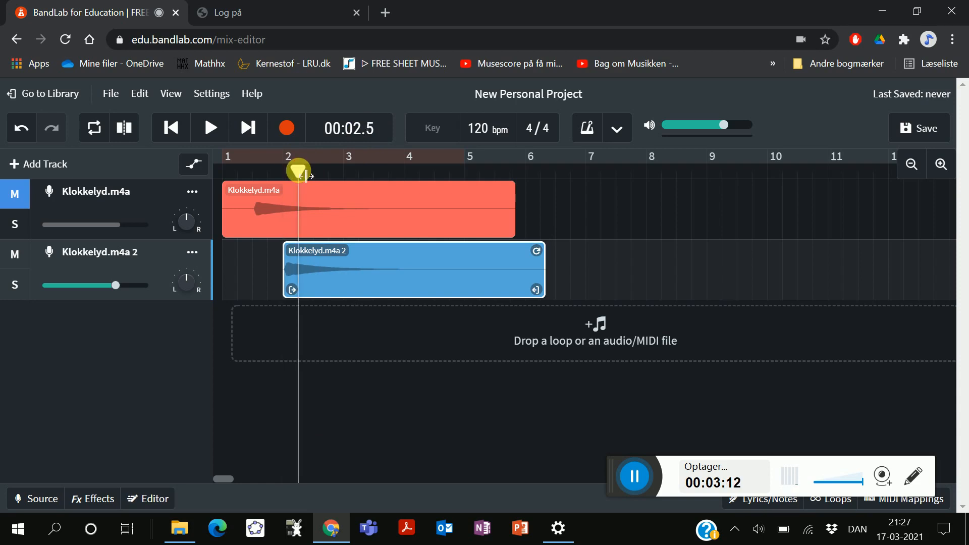
left_click_drag(305, 174, 299, 170)
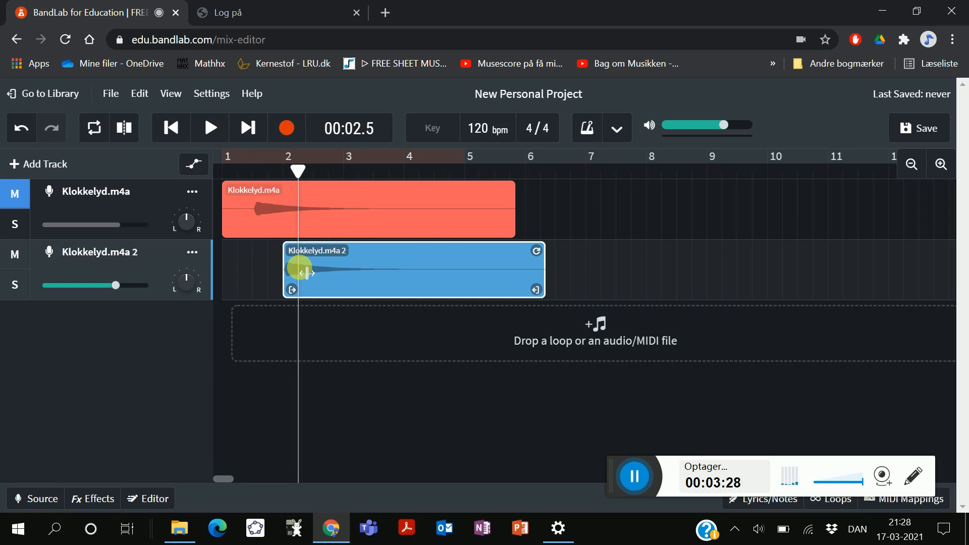
right_click(332, 276)
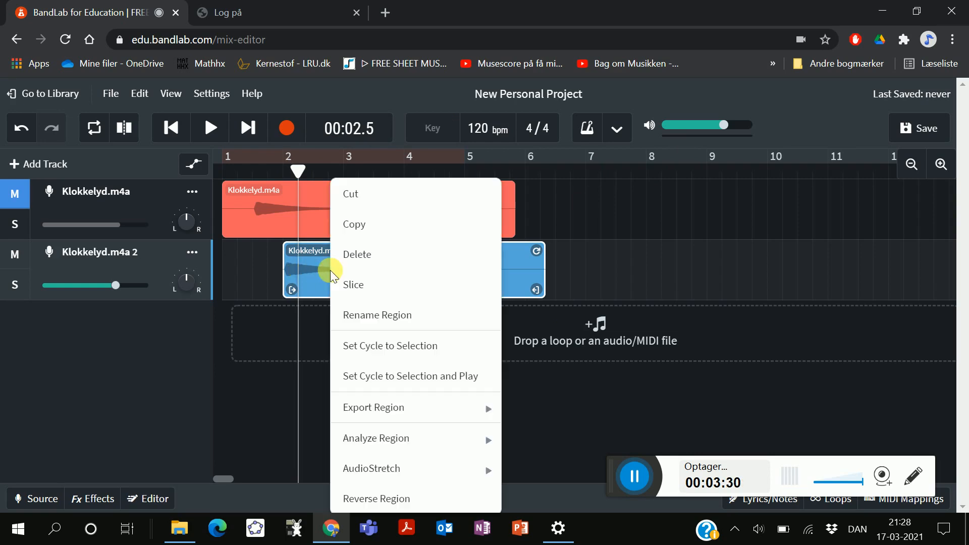
left_click(361, 284)
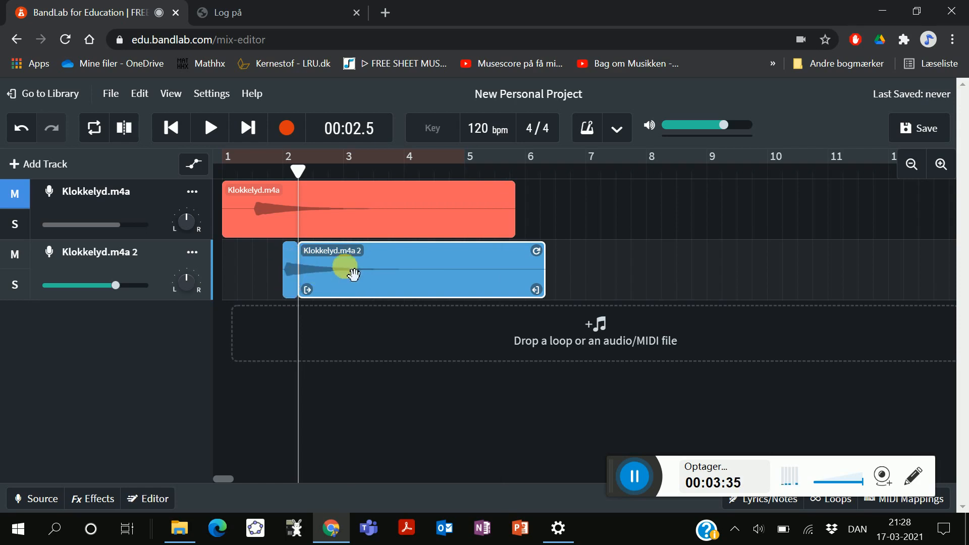
key("Delete")
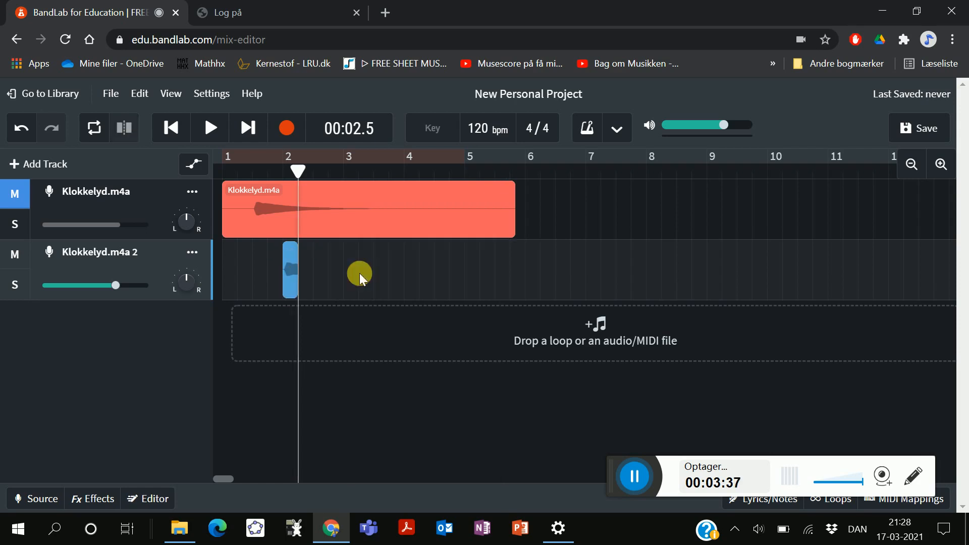
Loop the remaining short Klokkelyd.m4a 2 slice ten times, extending it to just before position 4.3
left_click(292, 274)
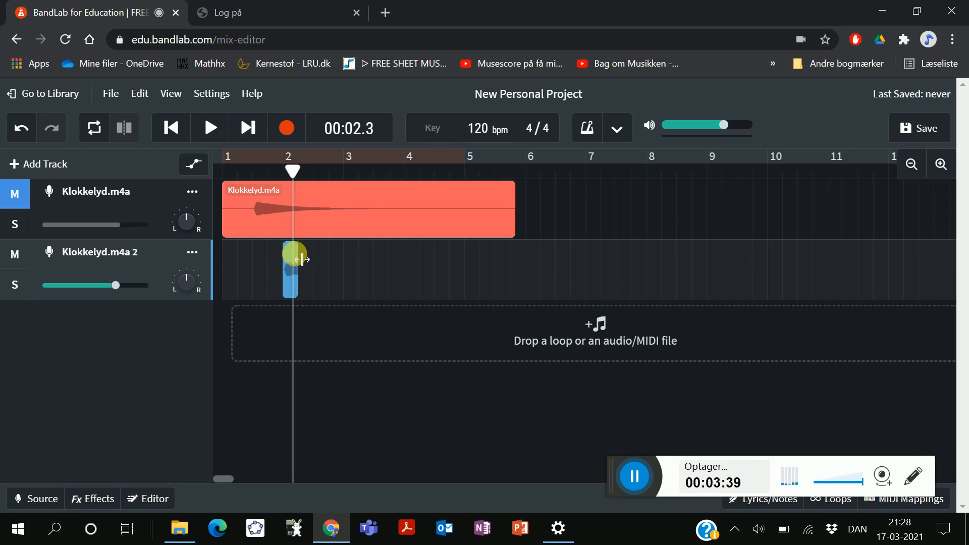
left_click(940, 165)
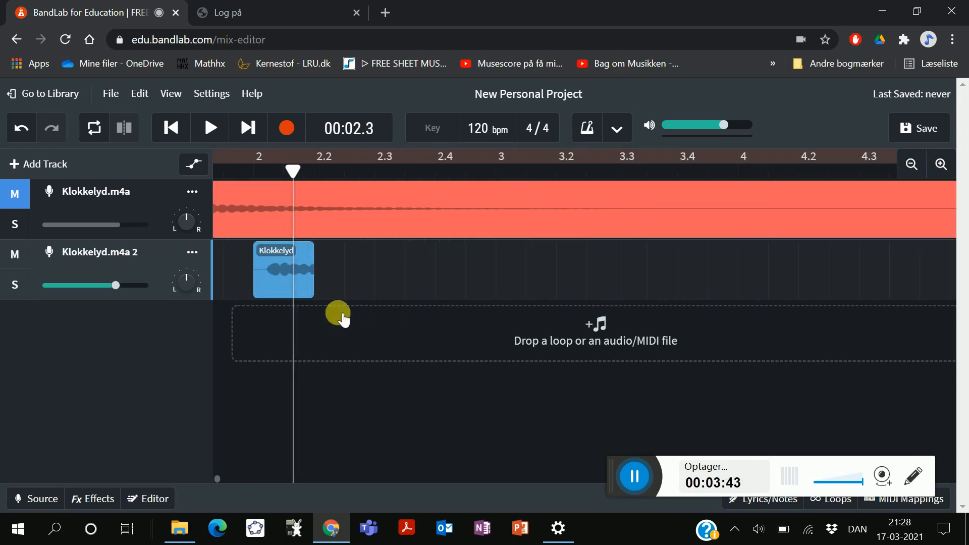
left_click_drag(264, 273, 306, 278)
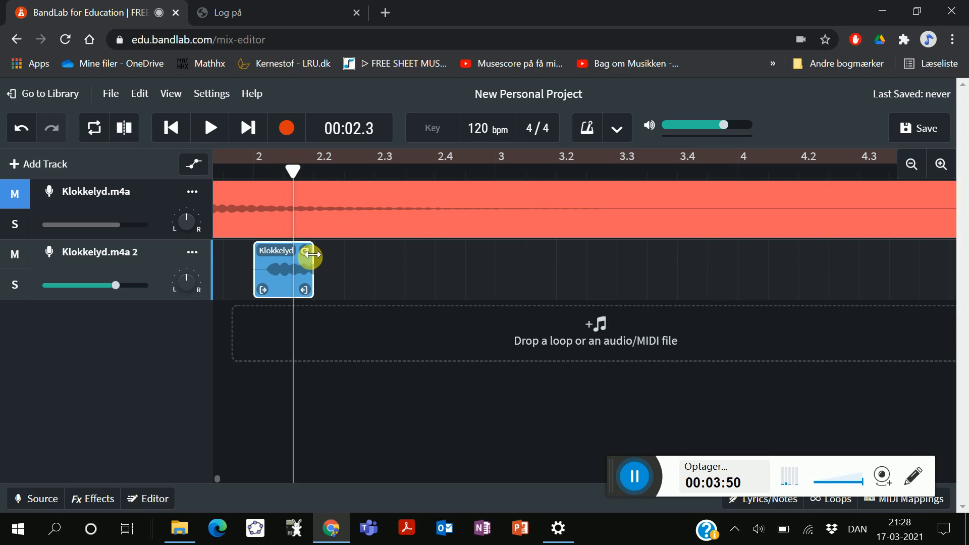
left_click_drag(311, 254, 856, 257)
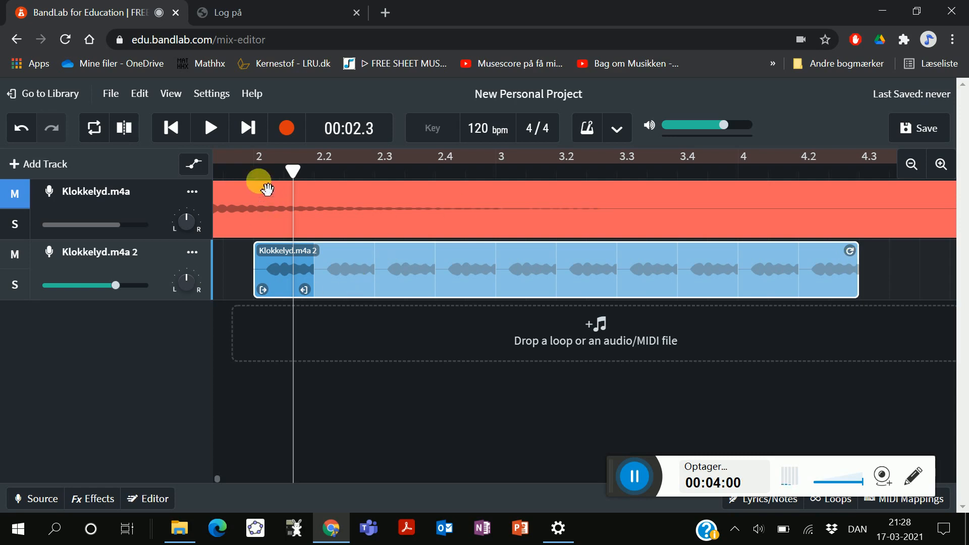
Play the looped slice from 00:01.8 to hear the repetitions, pausing after its end
left_click(232, 167)
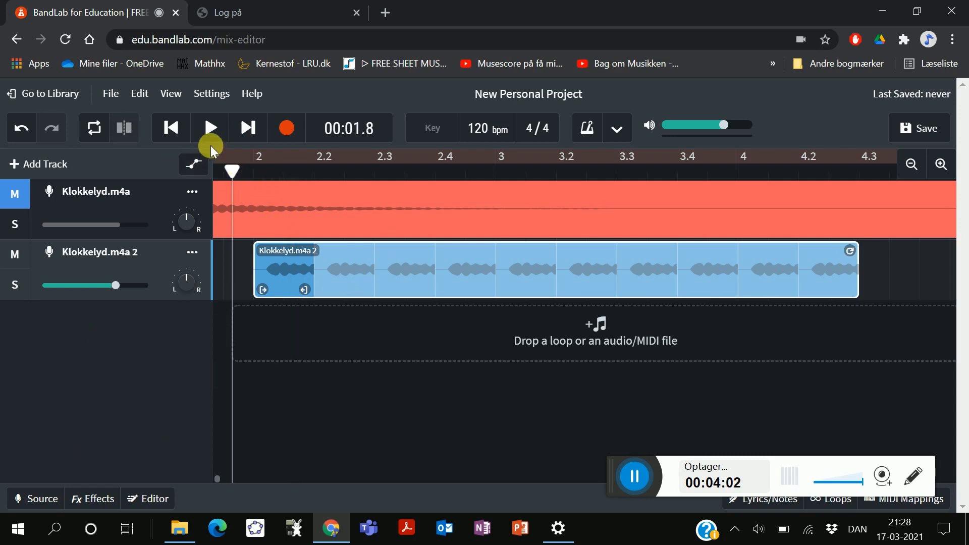
left_click(210, 131)
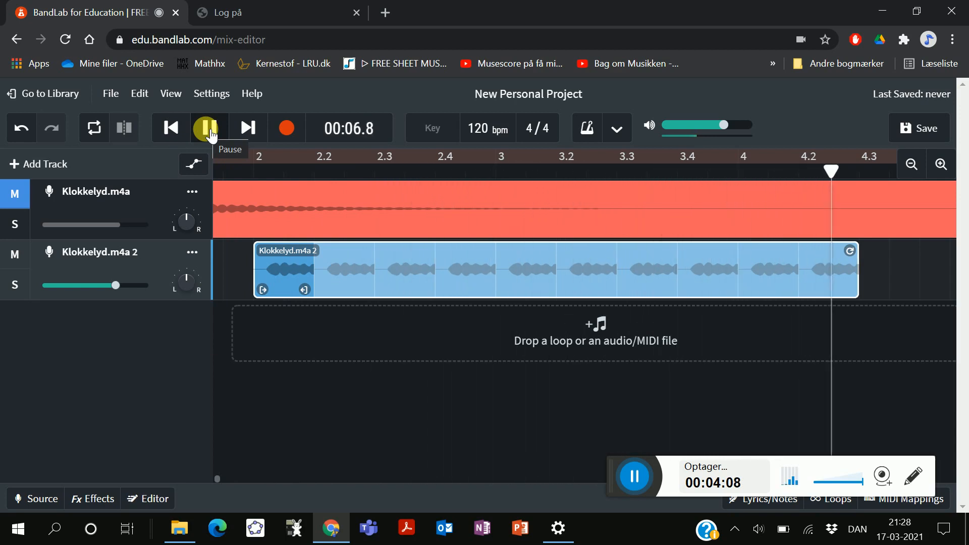
left_click(226, 131)
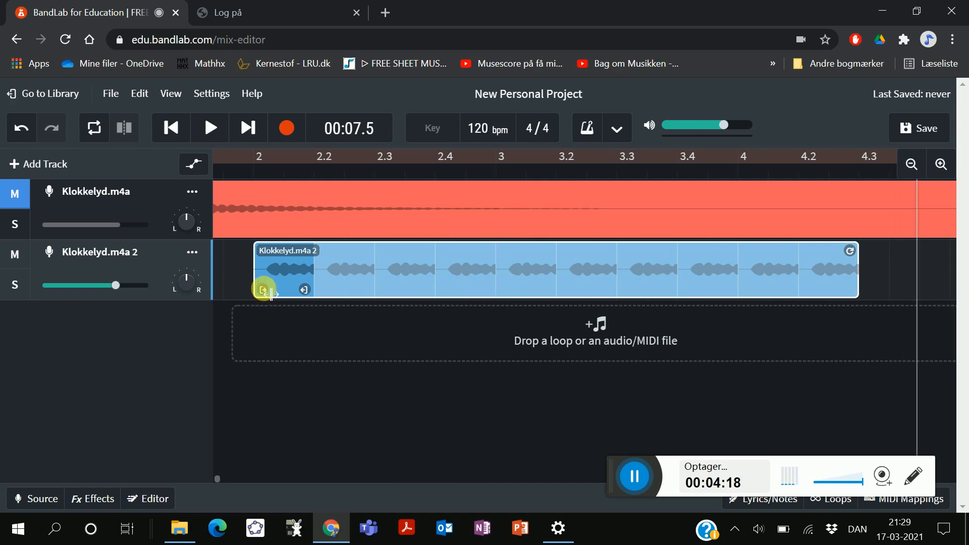
Trim the short silence off the start of the looped slice to close the gaps between repetitions
mouse_move(268, 295)
left_mouse_down()
mouse_move(303, 297)
mouse_move(249, 300)
mouse_move(274, 302)
left_mouse_up()
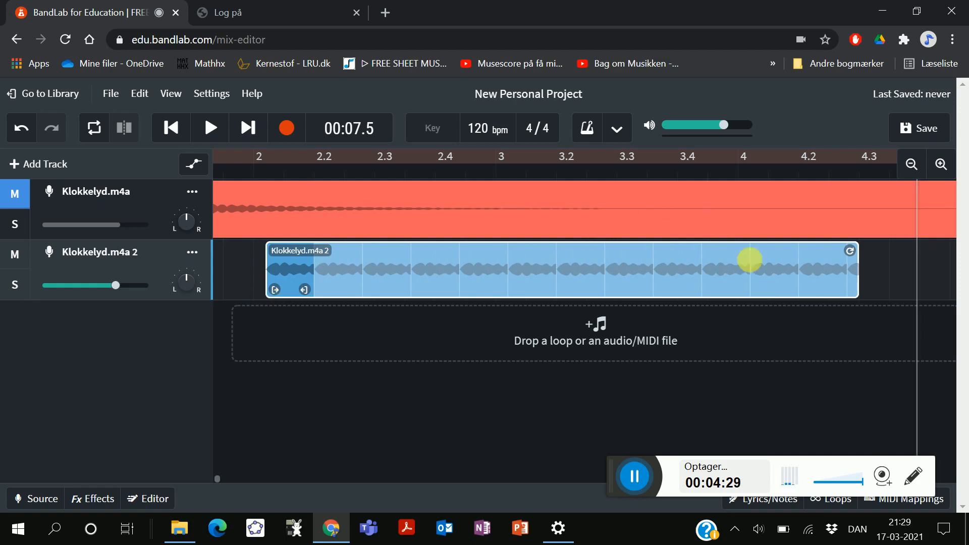
left_click(251, 159)
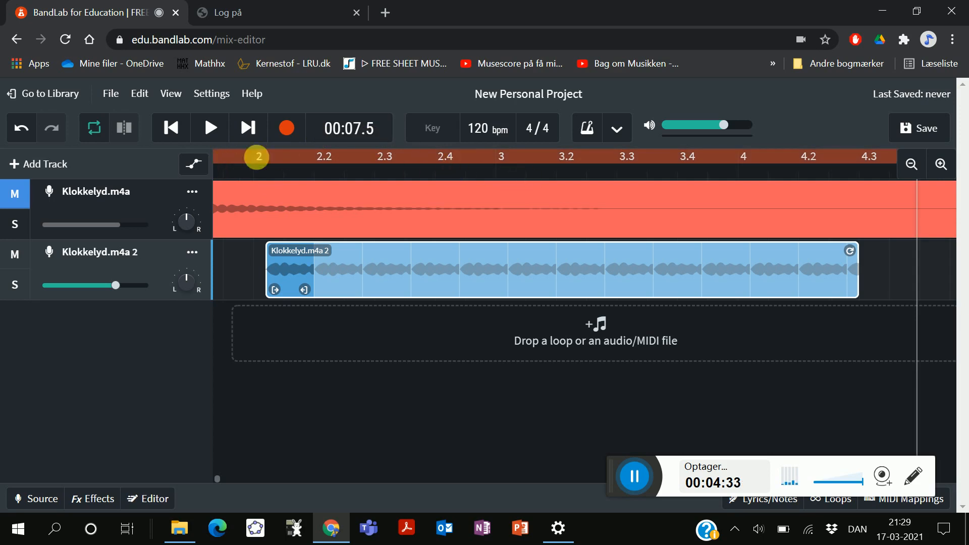
Turn off cycle playback and play the trimmed loop from 00:01.9, pausing before its end
left_click(257, 156)
left_click(244, 174)
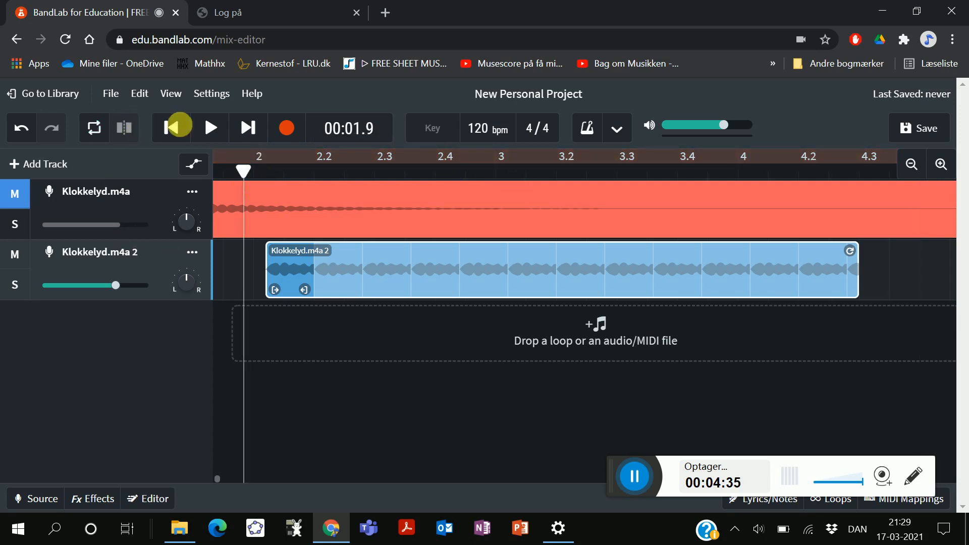
left_click(216, 132)
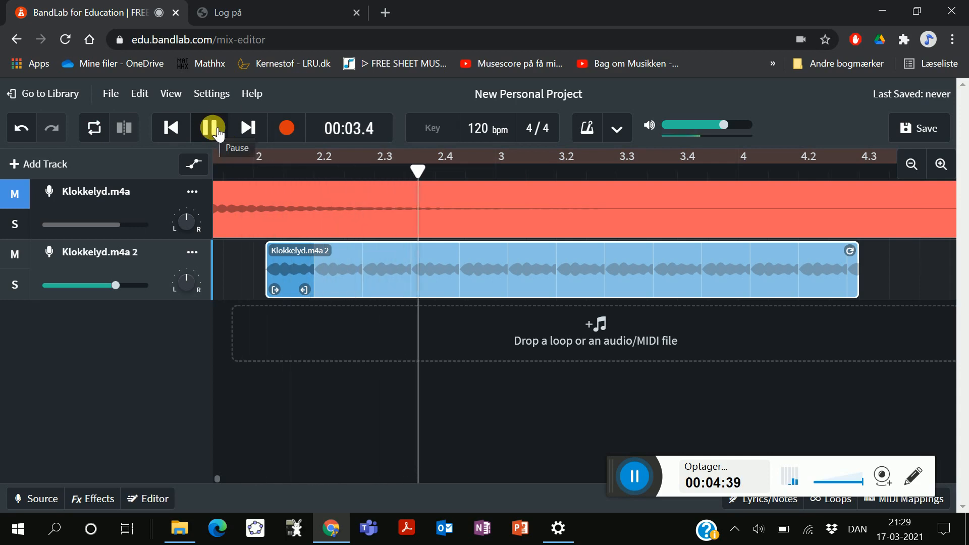
left_click(218, 132)
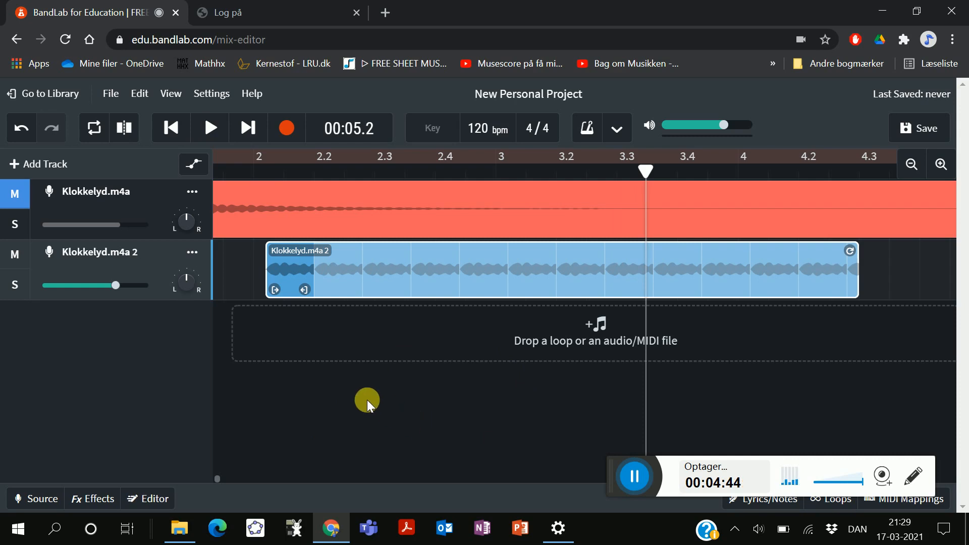
Merge all repetitions of the looped Klokkelyd.m4a 2 slice into one region
left_click(941, 164)
left_click(942, 165)
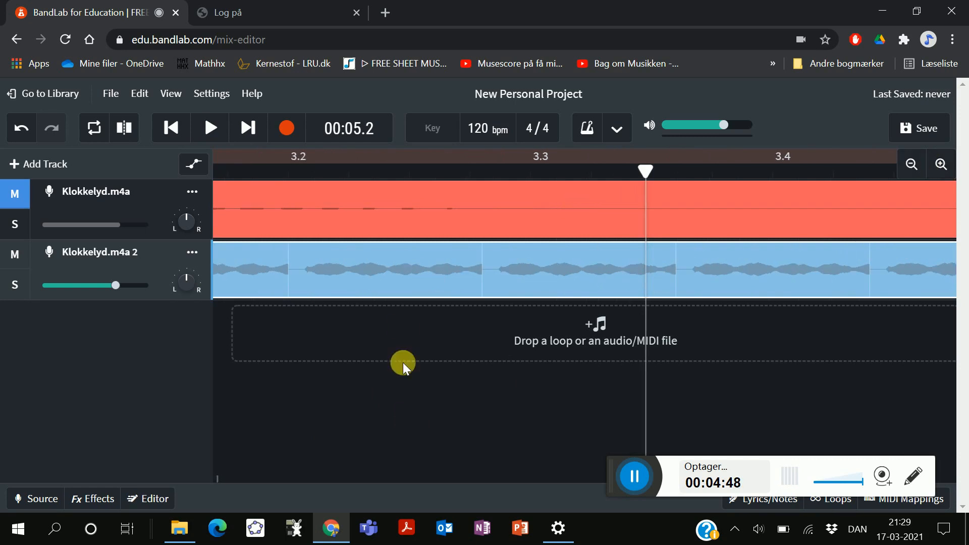
left_click(172, 127)
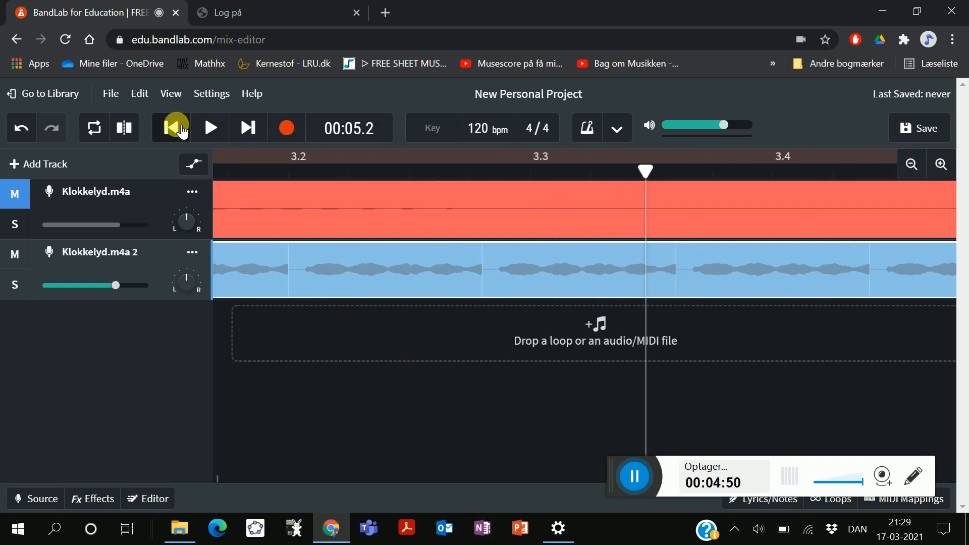
left_click(746, 265)
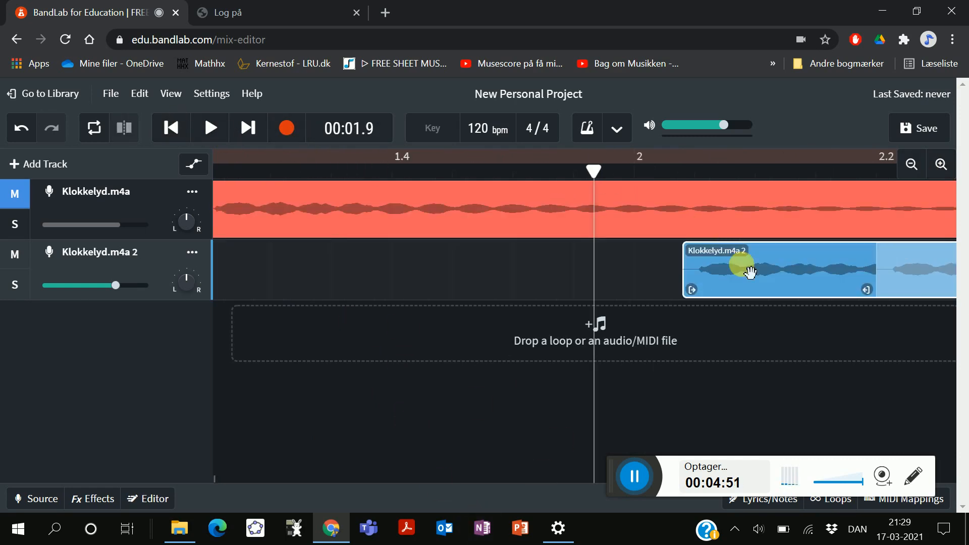
right_click(786, 279)
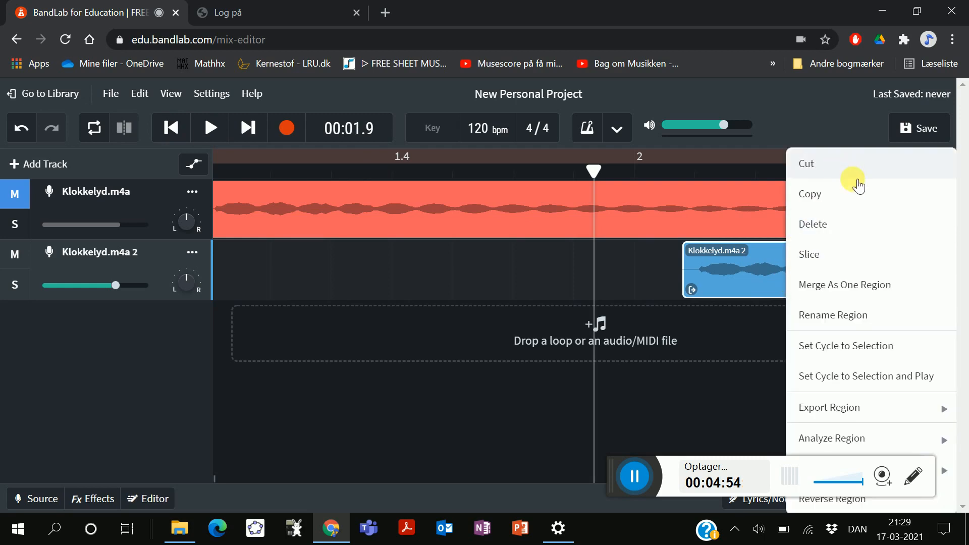
left_click(868, 285)
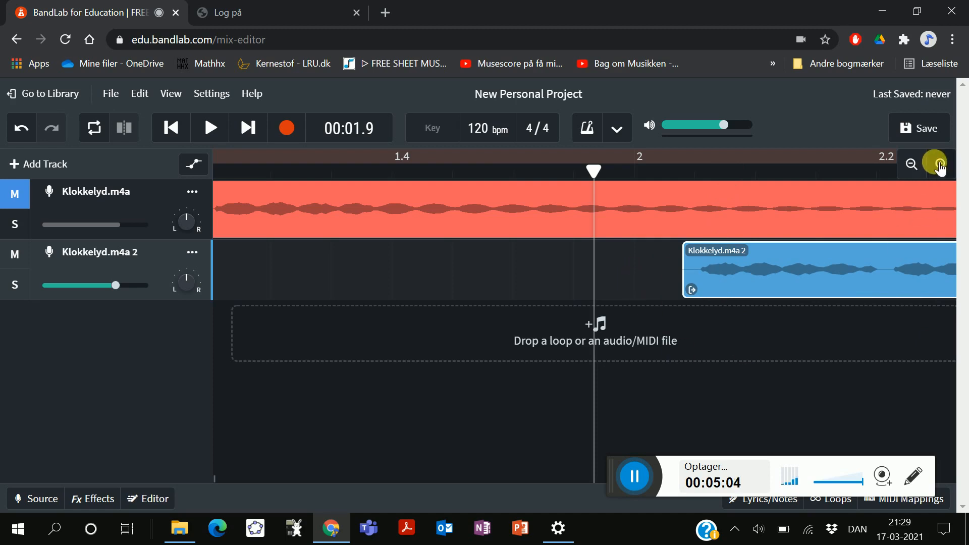
Move the merged Klokkelyd.m4a 2 region earlier on its track so it starts at position 1.2
left_click(917, 169)
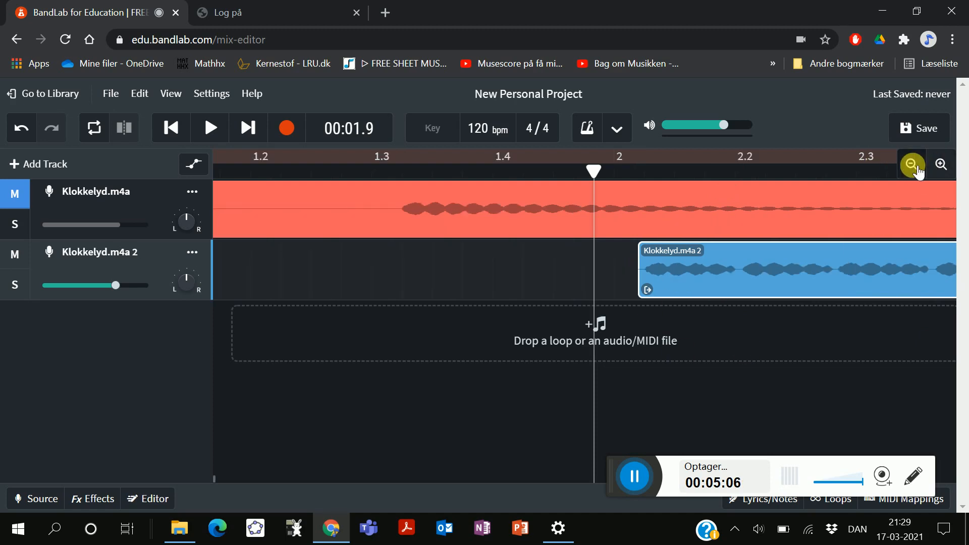
left_click(917, 169)
left_click_drag(588, 253, 439, 280)
left_click(525, 279)
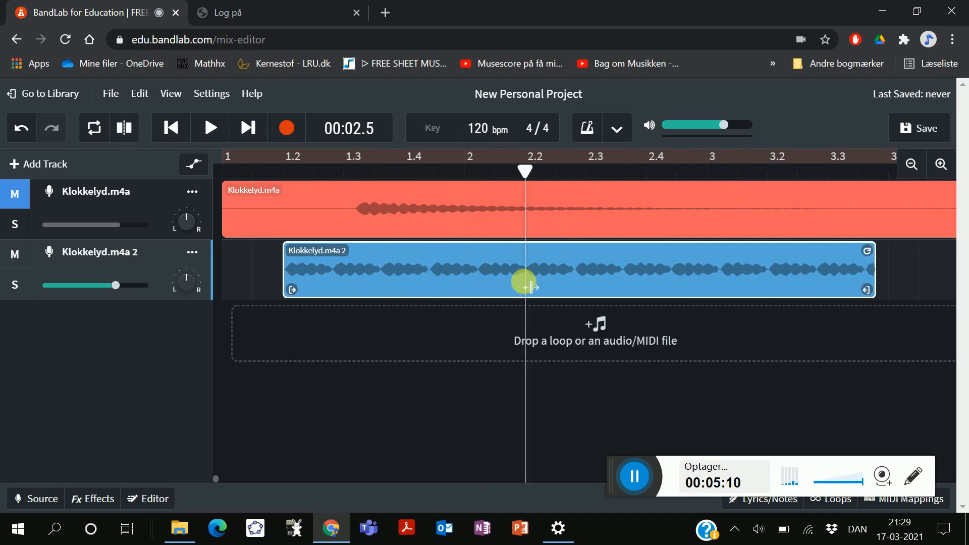
Speed up the merged Klokkelyd.m4a 2 region to 1.30x with AudioStretch, leaving the pitch at 0.00 st
left_click(366, 285)
right_click(405, 271)
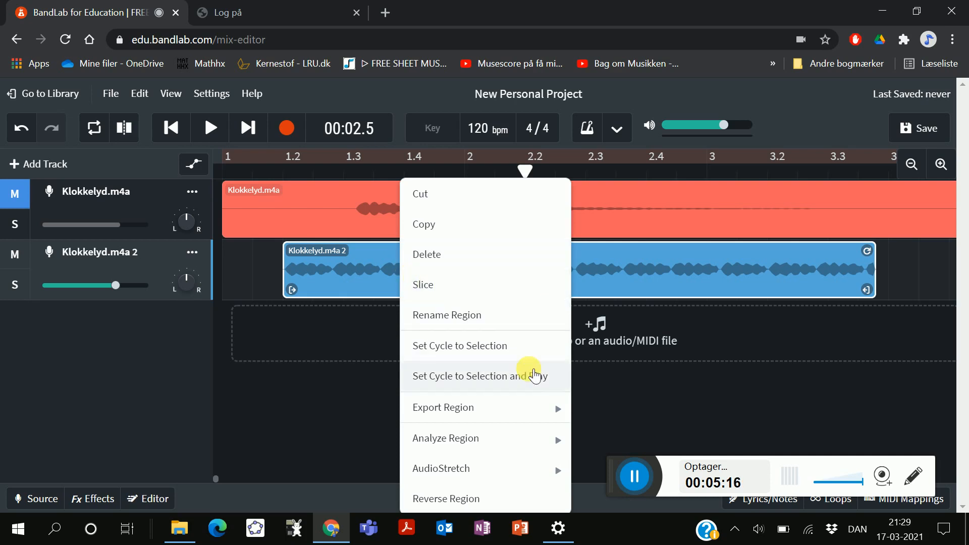
mouse_move(512, 448)
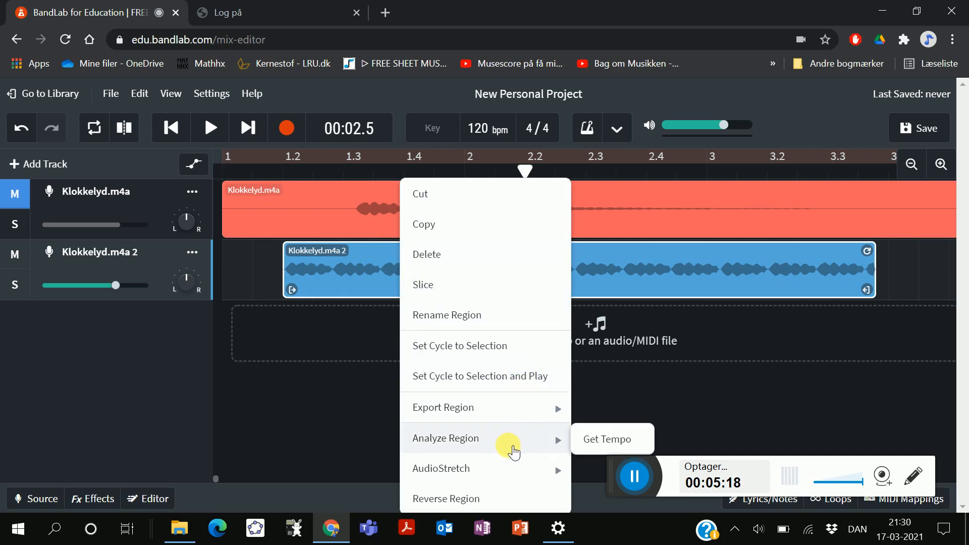
mouse_move(515, 474)
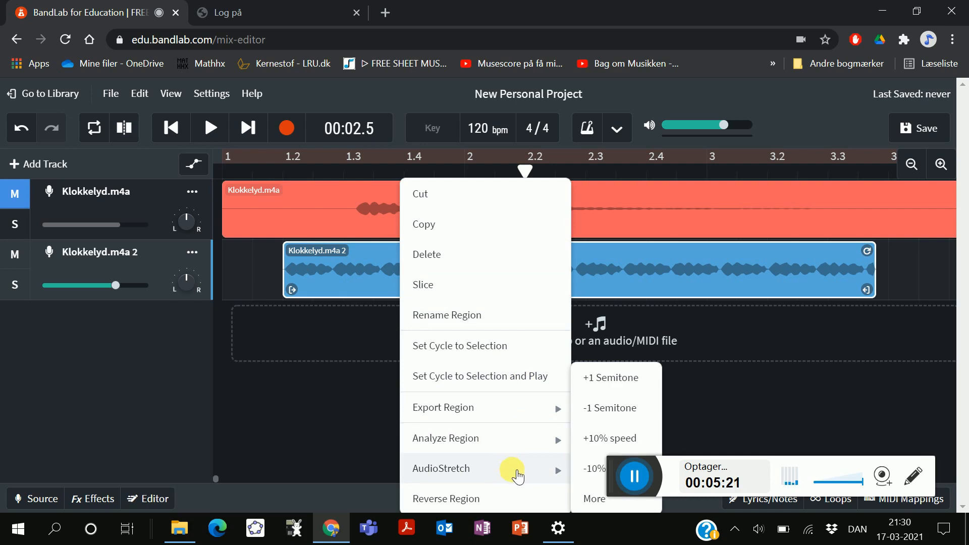
left_click(624, 482)
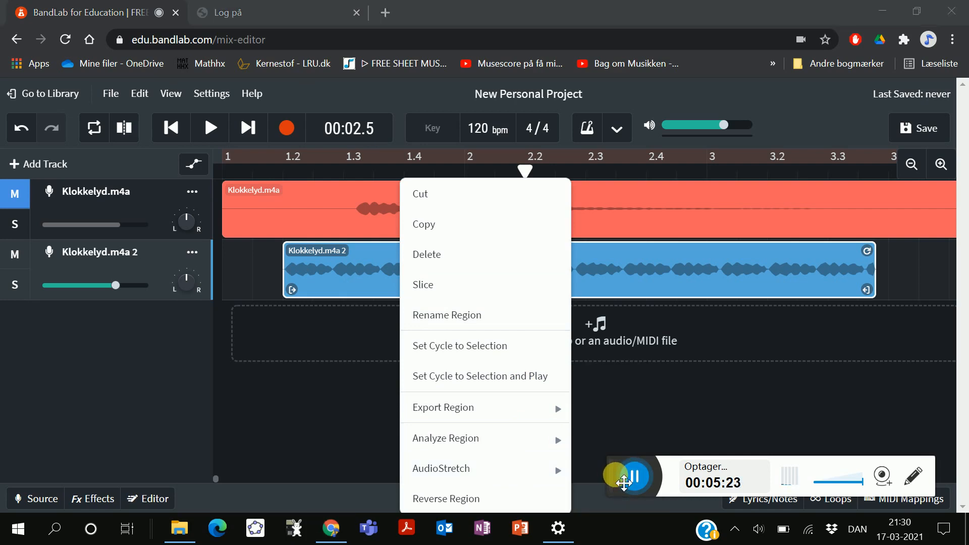
left_click_drag(624, 482, 517, 72)
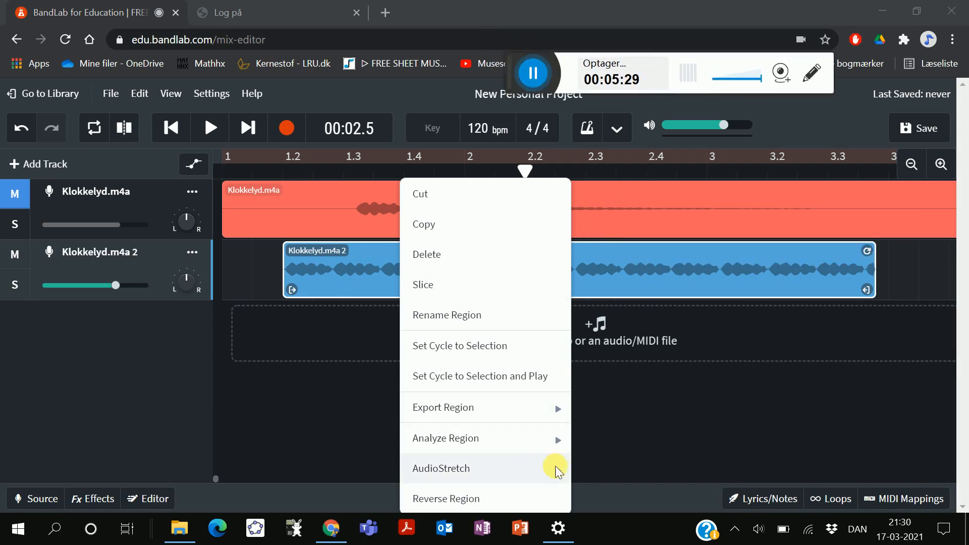
mouse_move(556, 467)
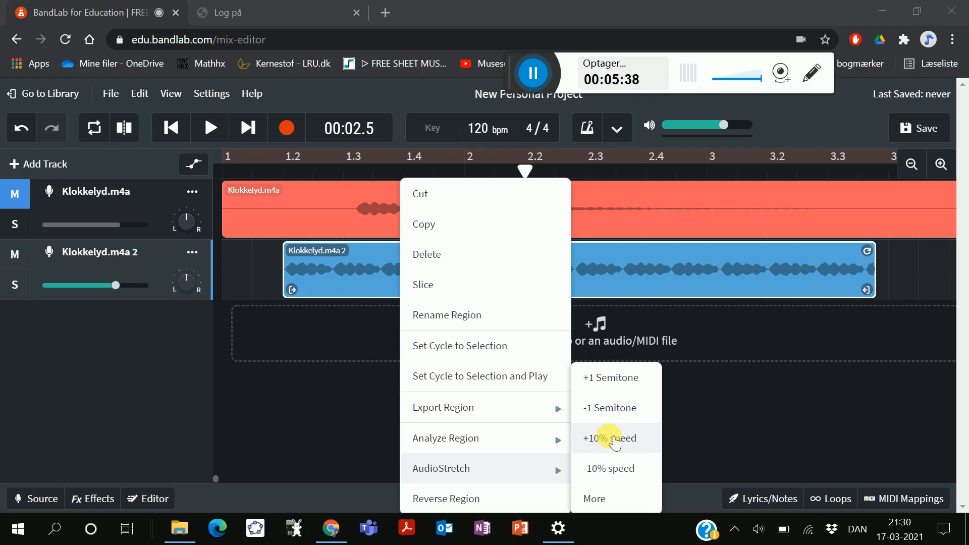
left_click(589, 495)
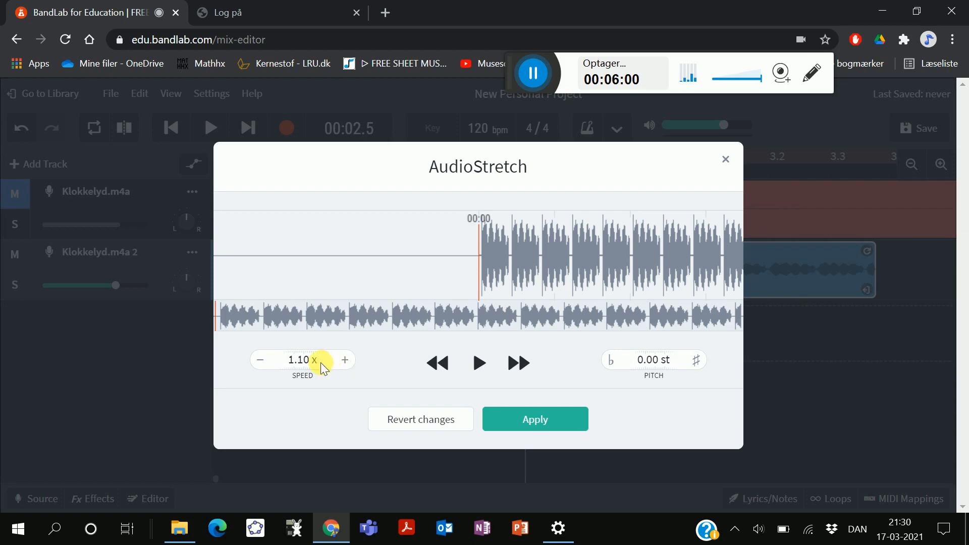
mouse_move(319, 372)
left_mouse_down()
mouse_move(316, 348)
mouse_move(318, 361)
left_mouse_up()
left_click(346, 361)
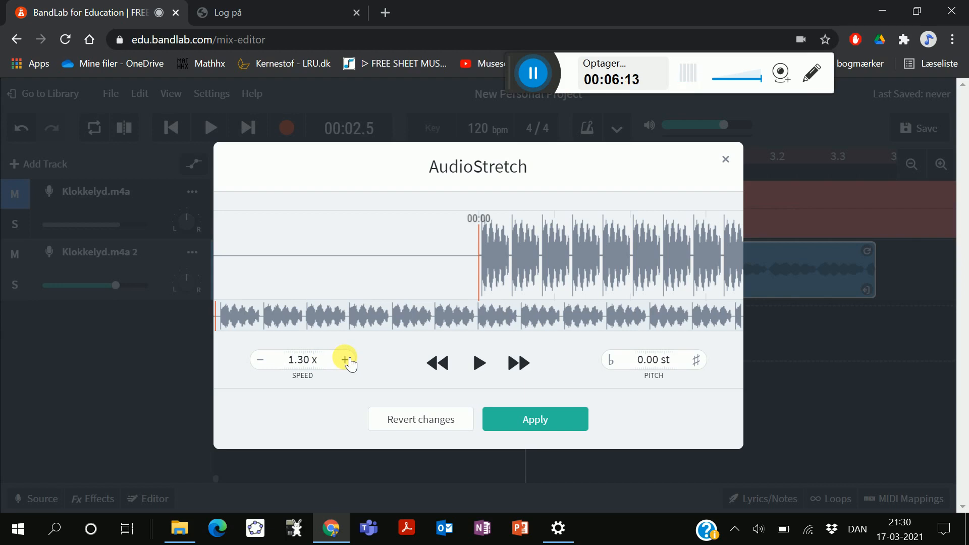
left_click(551, 421)
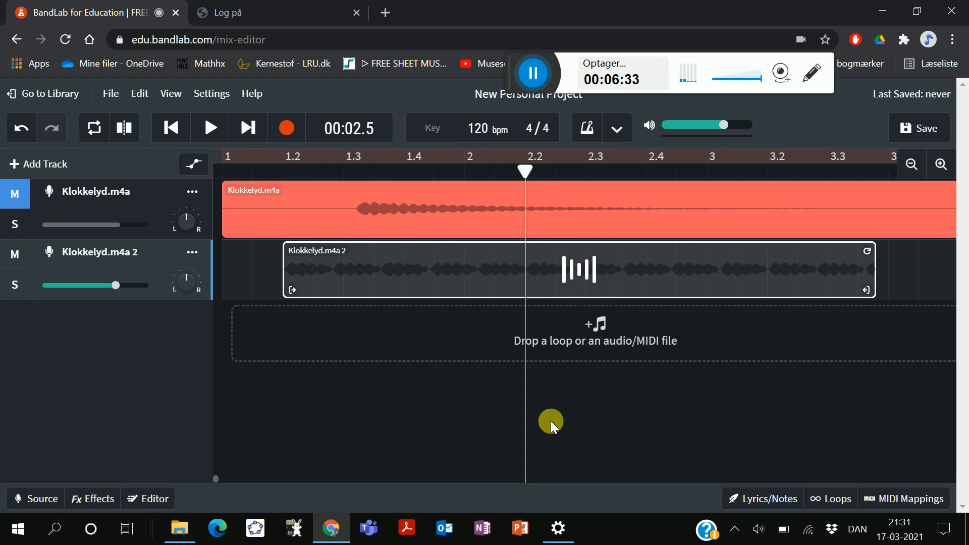
Play the sped-up region from the beginning of the project, pausing after its end
left_click(179, 138)
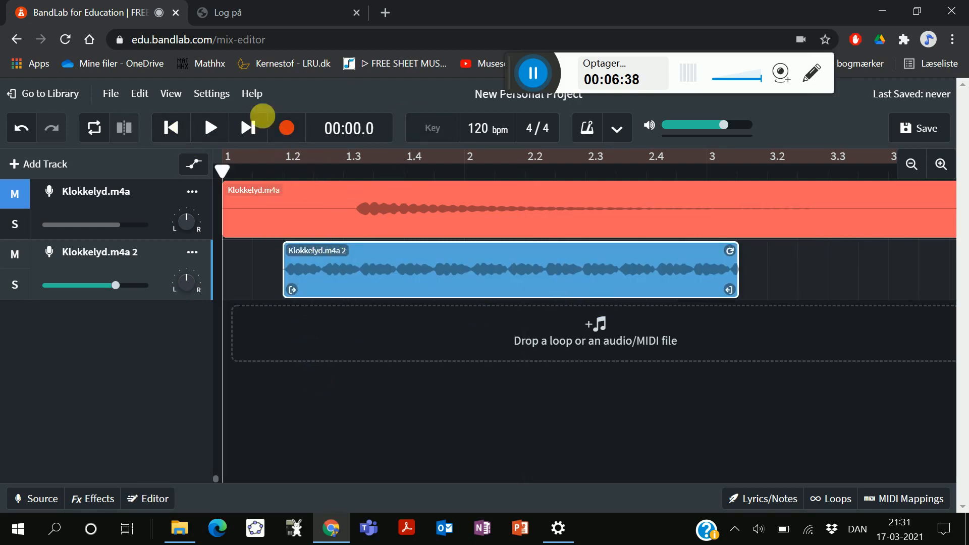
left_click(212, 128)
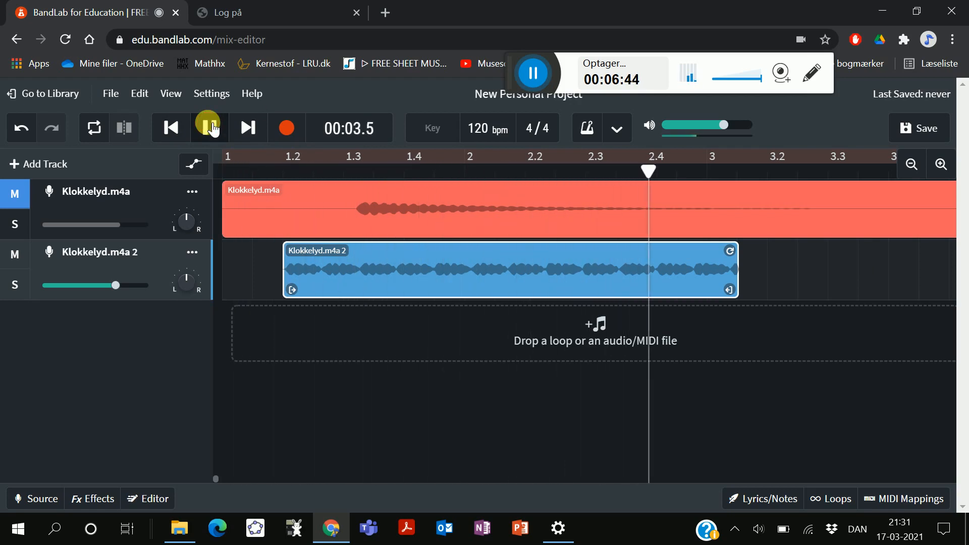
left_click(210, 127)
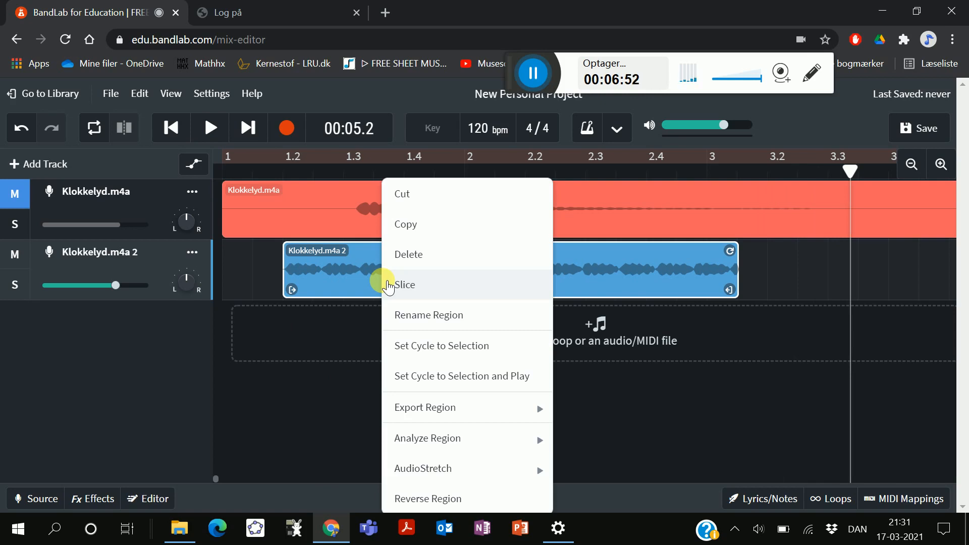
Raise the pitch of the Klokkelyd.m4a 2 region by one semitone with AudioStretch and play it from the project start
mouse_move(504, 487)
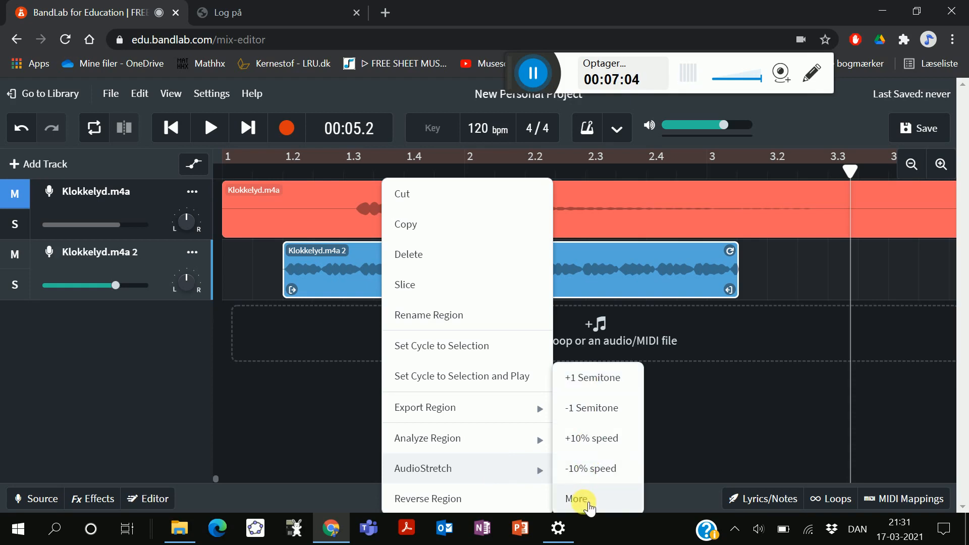
left_click(610, 382)
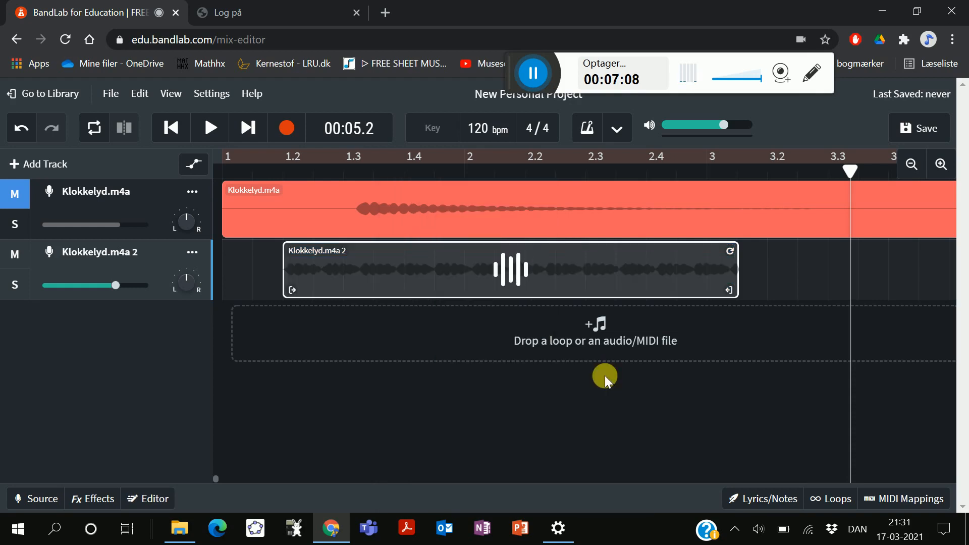
left_click(171, 128)
left_click(205, 130)
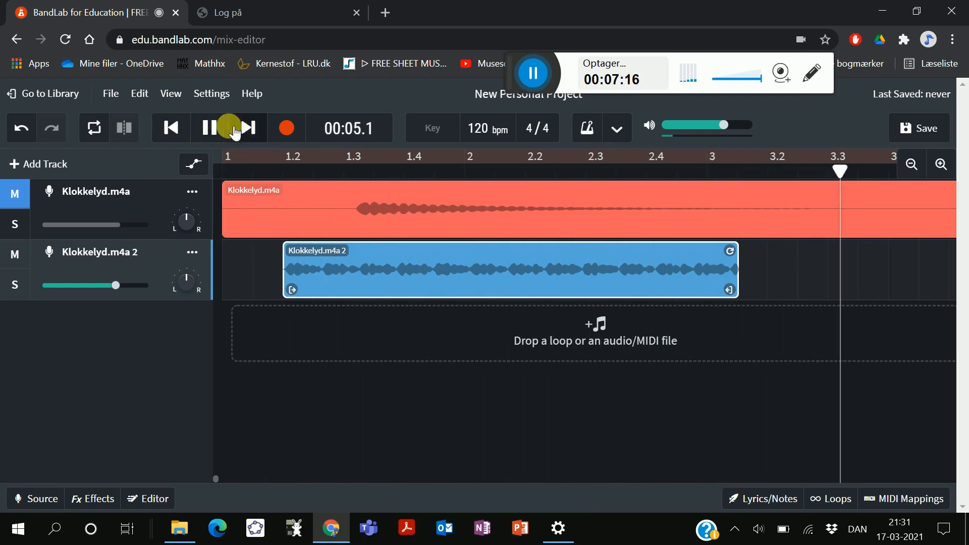
left_click(221, 129)
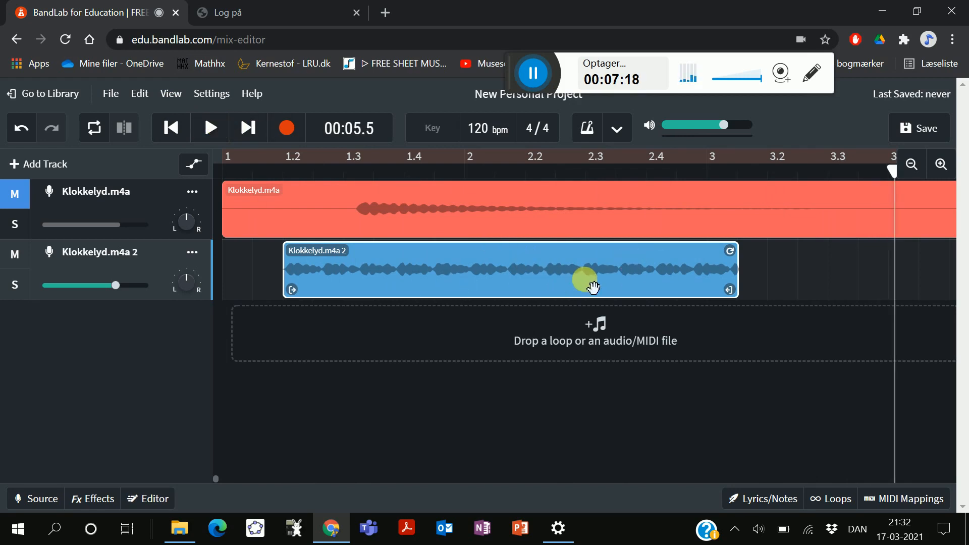
Duplicate the pitched Klokkelyd.m4a 2 region on the same track and place the copy directly after the original's end
left_click(629, 269)
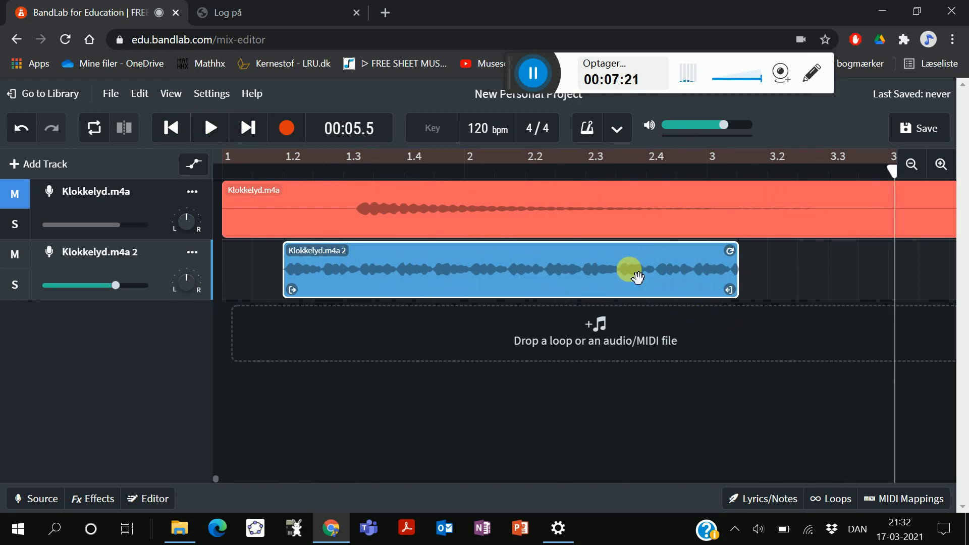
key("ctrl+v")
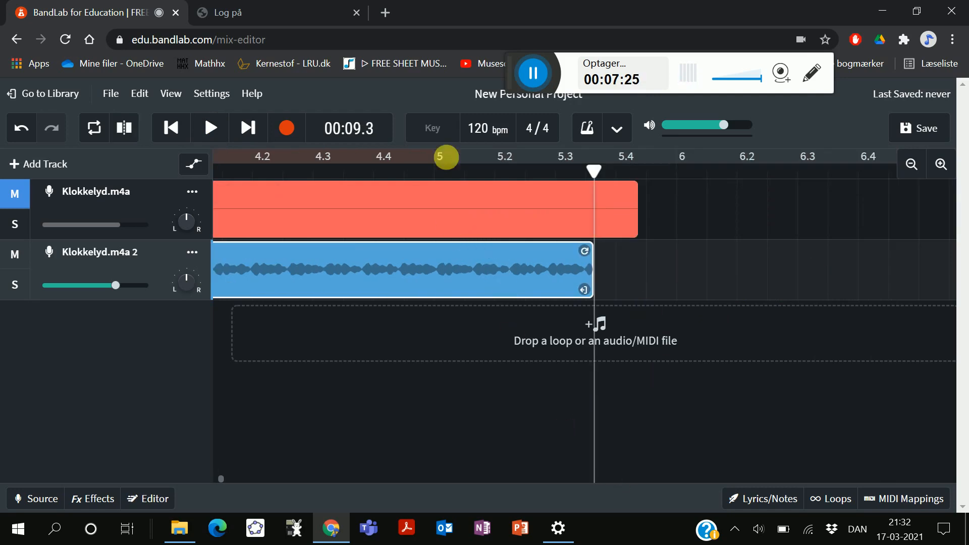
left_click(172, 127)
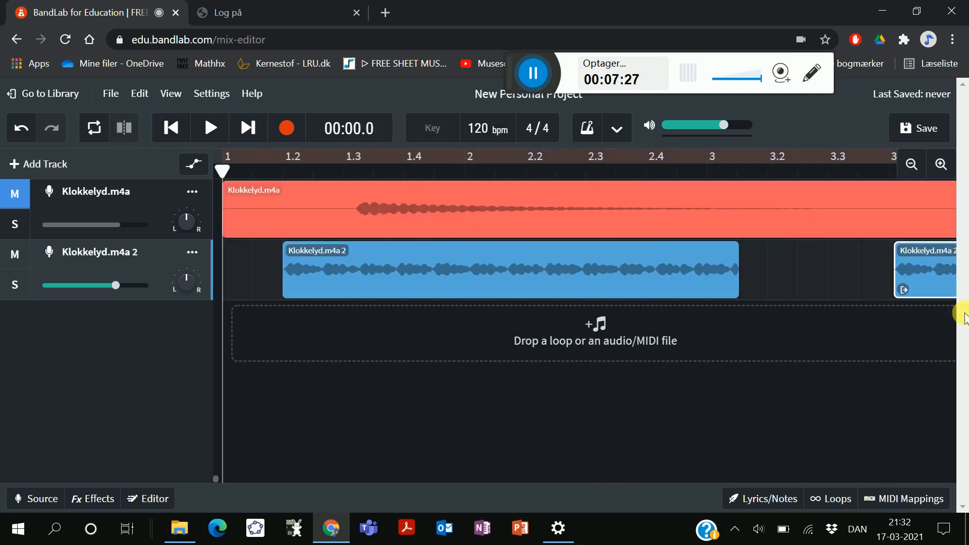
left_click_drag(946, 281, 794, 296)
Lower the pitch of the copied Klokkelyd.m4a 2 region by one semitone with AudioStretch
right_click(818, 274)
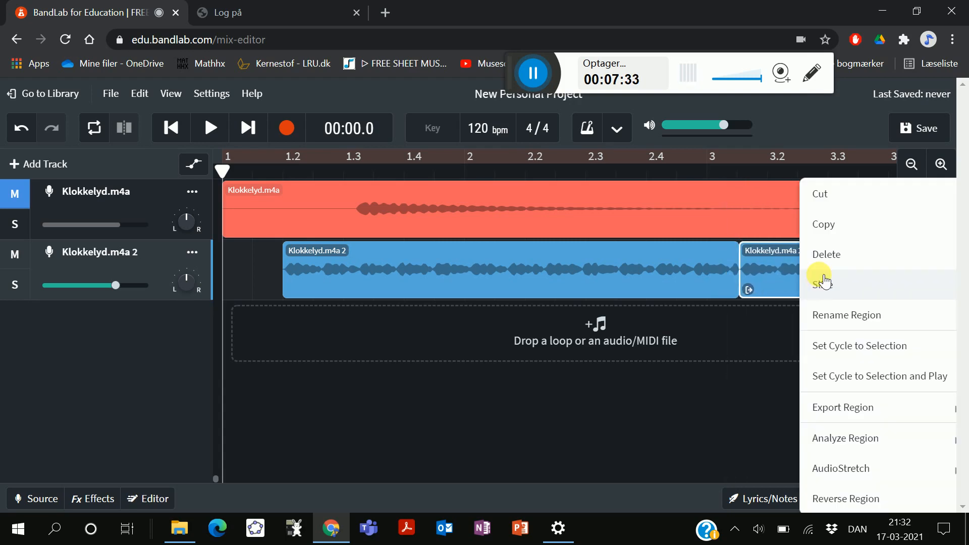
mouse_move(877, 448)
mouse_move(881, 473)
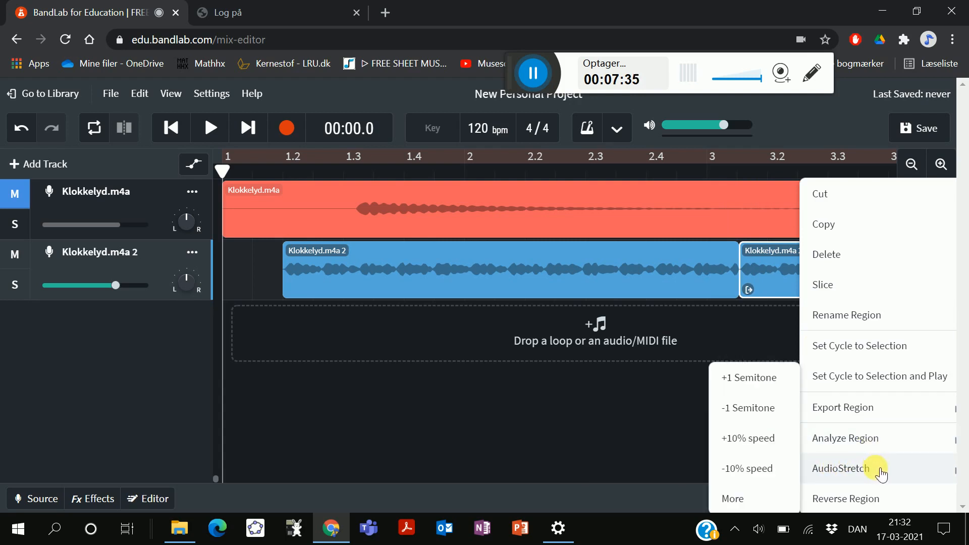
left_click(743, 408)
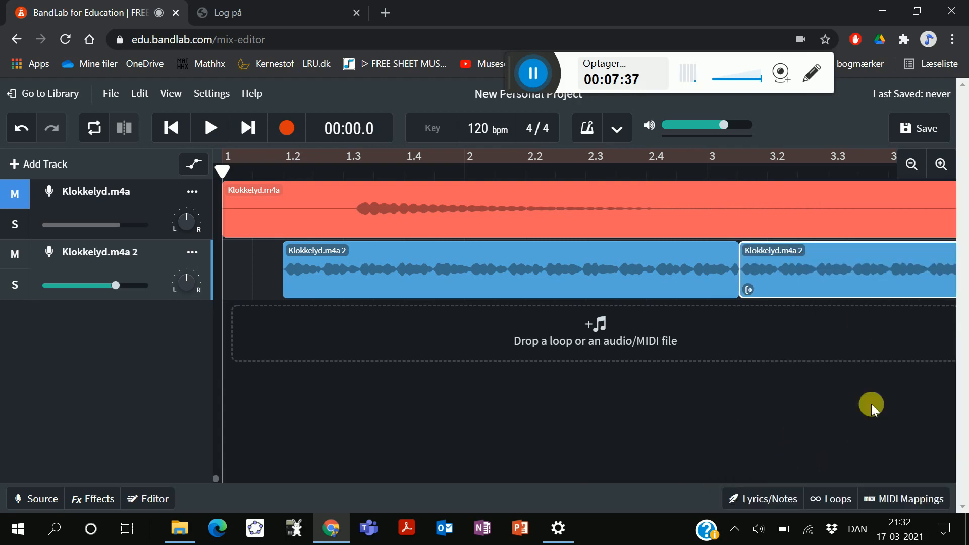
Play both Klokkelyd.m4a 2 regions from the project start, pause after the second one, and return to the beginning
left_click(212, 129)
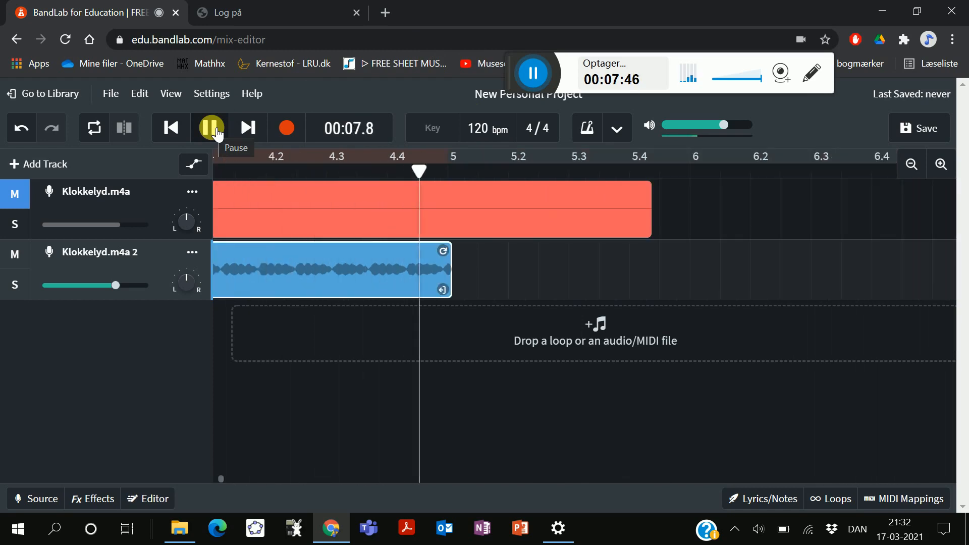
left_click(212, 130)
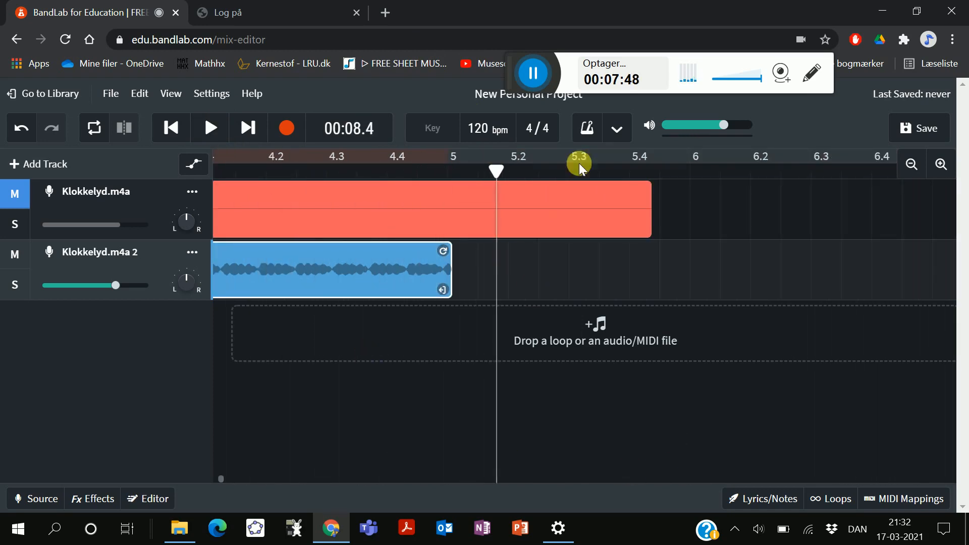
left_click(171, 129)
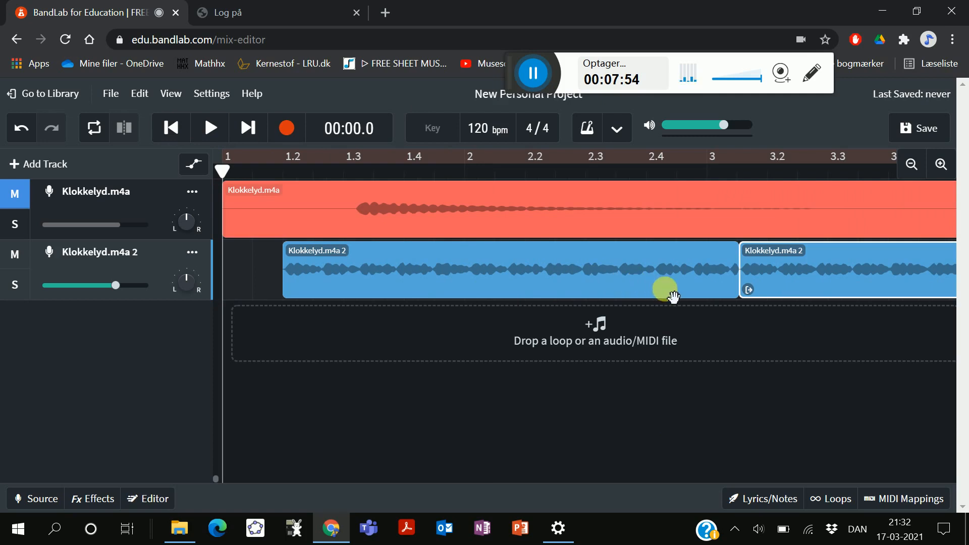
Reverse the first Klokkelyd.m4a 2 region, play the project from the start, and return to the beginning
right_click(451, 259)
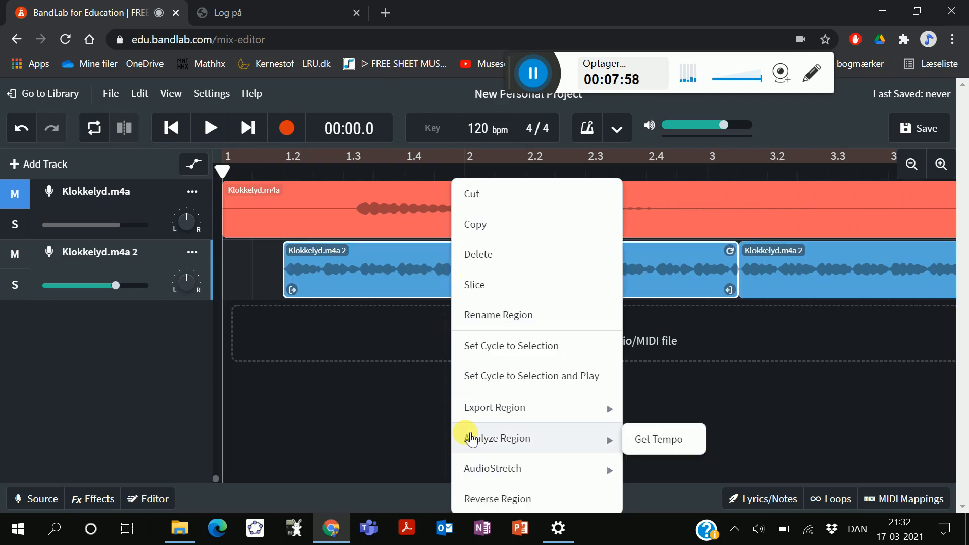
left_click(497, 499)
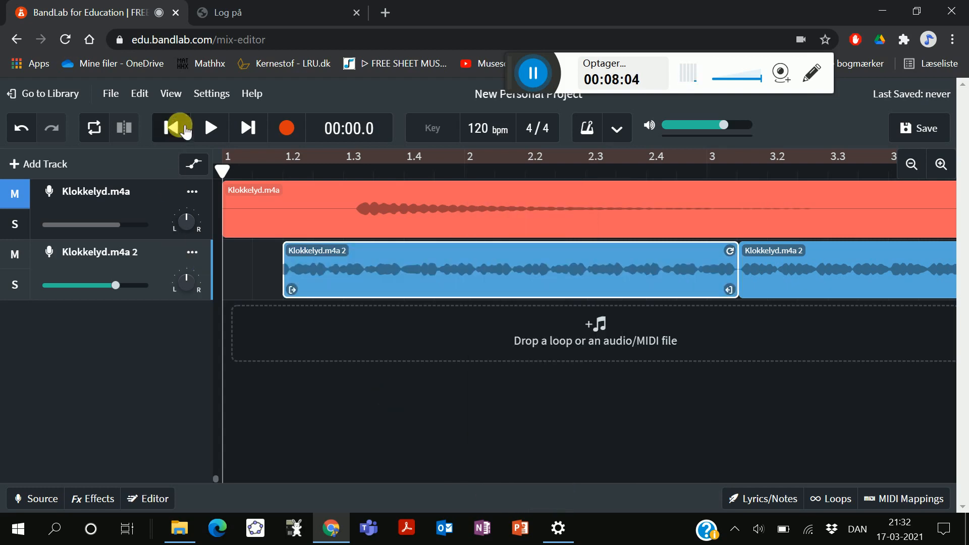
left_click(218, 135)
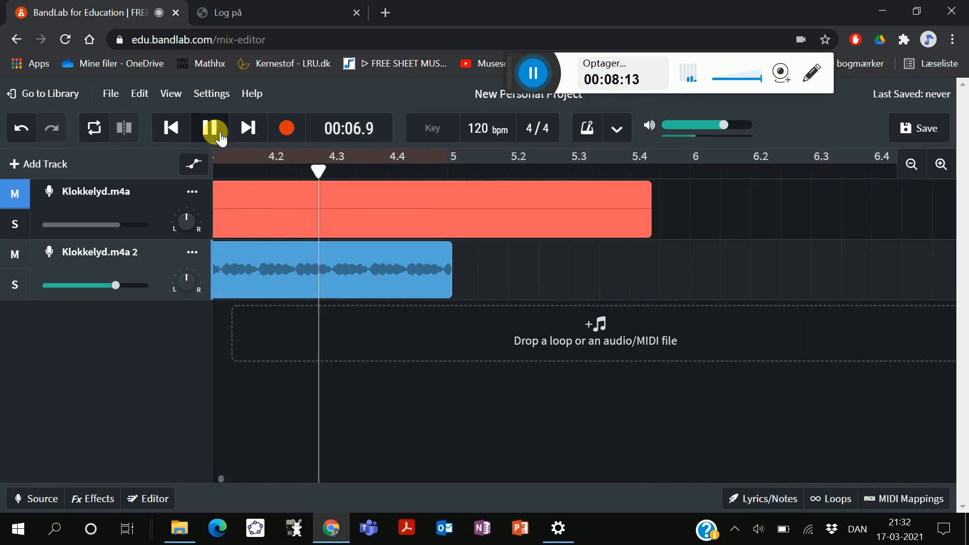
left_click(214, 131)
left_click(171, 128)
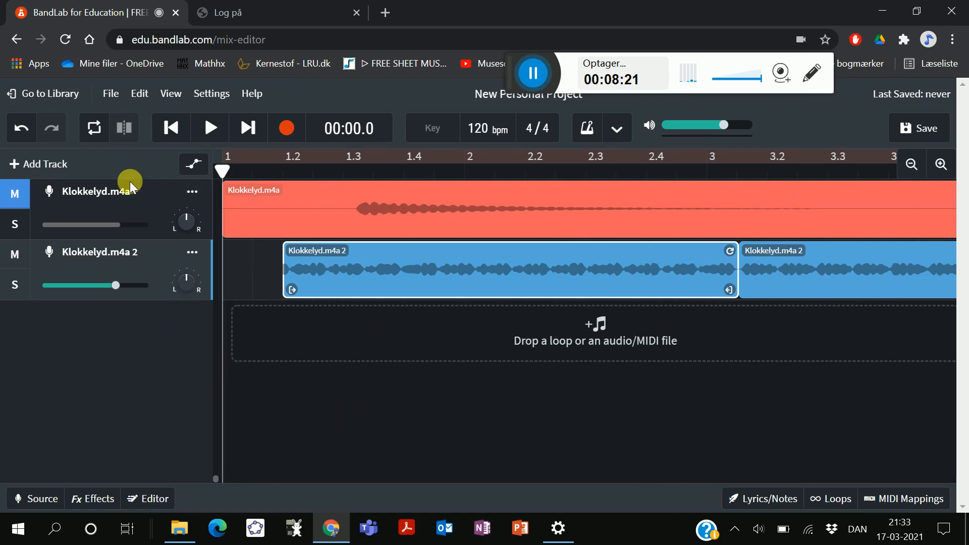
Show track automation and shape a volume fade-in from the first Klokkelyd.m4a 2 region's start to about beat 1.3, then play it
left_click(193, 165)
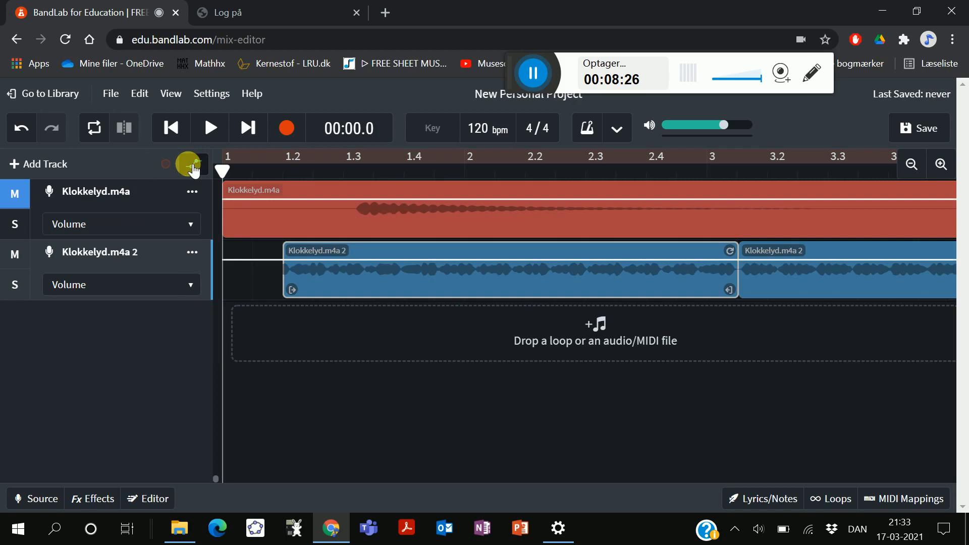
left_click(192, 287)
left_click(196, 292)
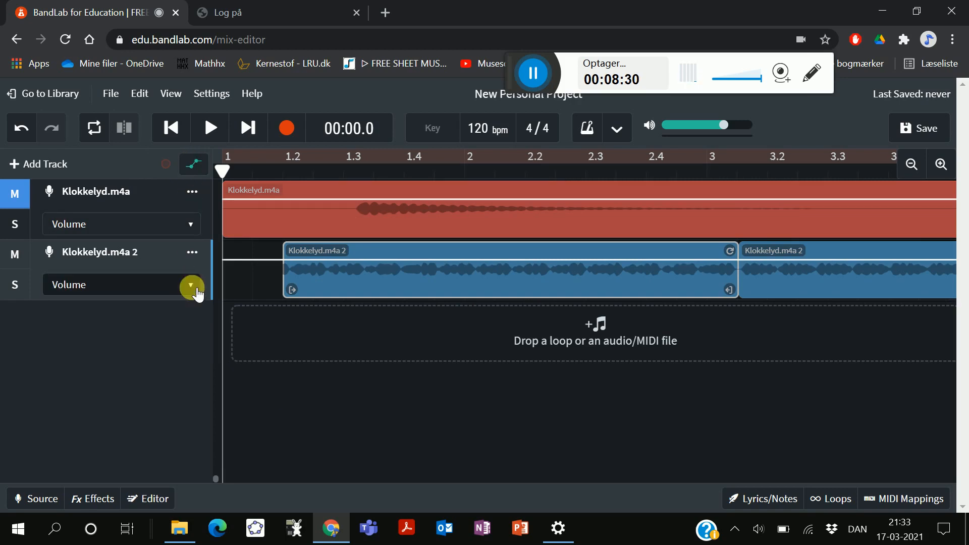
left_click(281, 259)
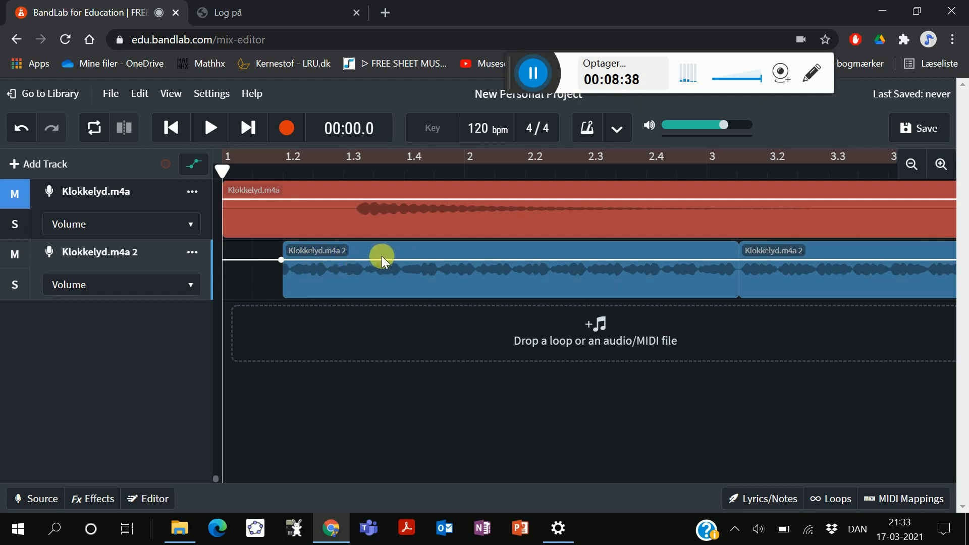
left_click(340, 260)
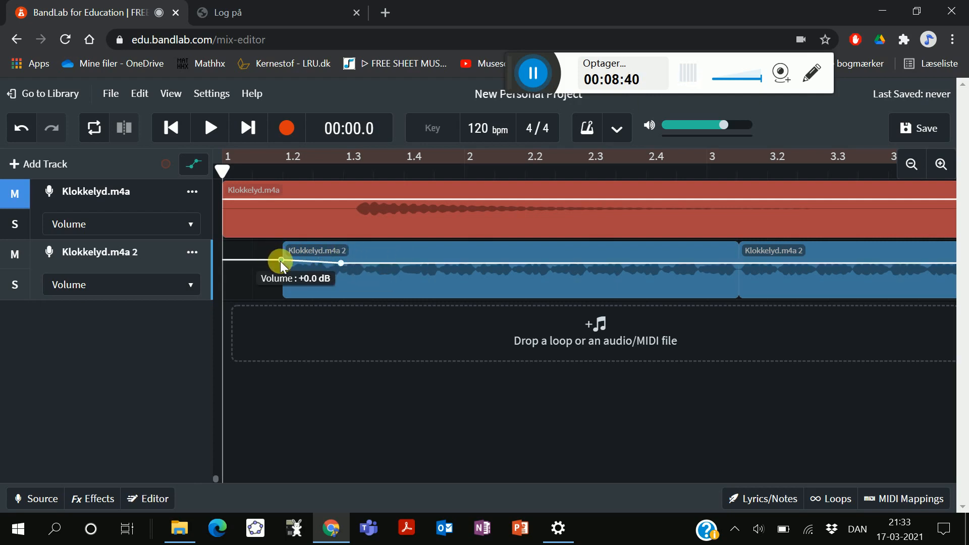
left_click(281, 262)
left_click_drag(280, 261, 286, 320)
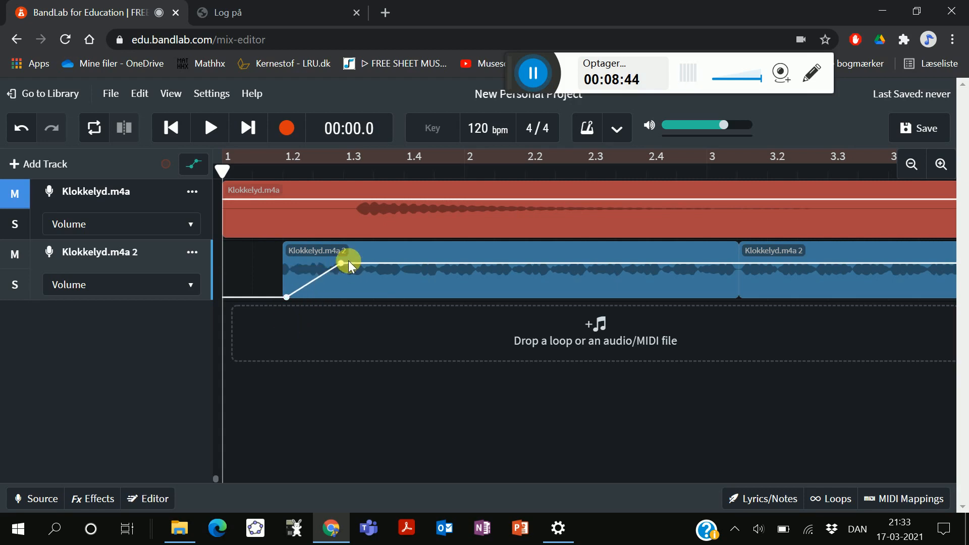
left_click_drag(341, 263, 341, 258)
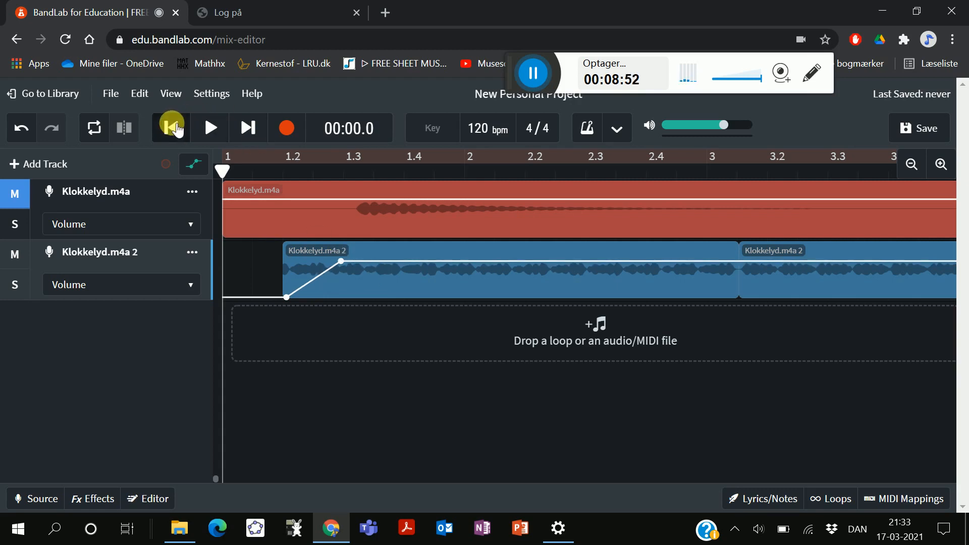
left_click(211, 127)
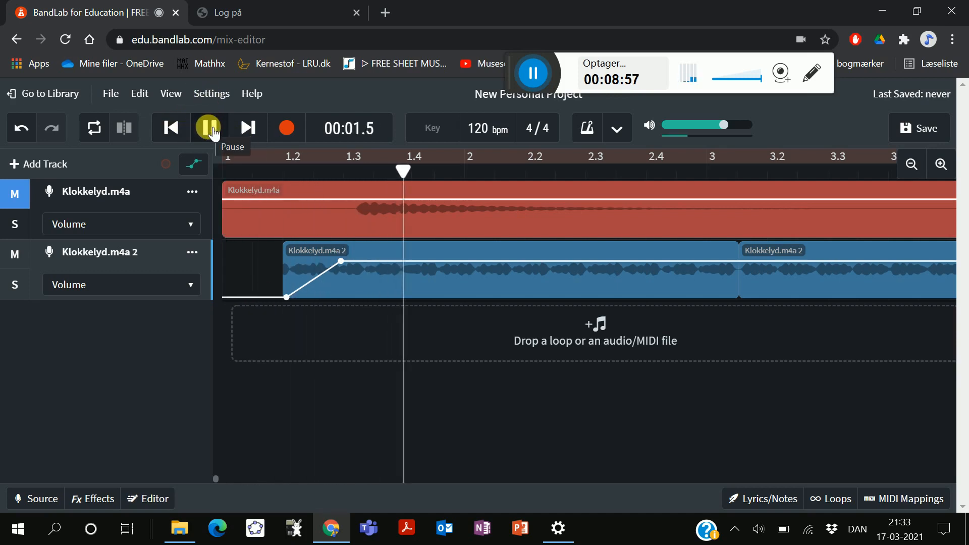
left_click(566, 227)
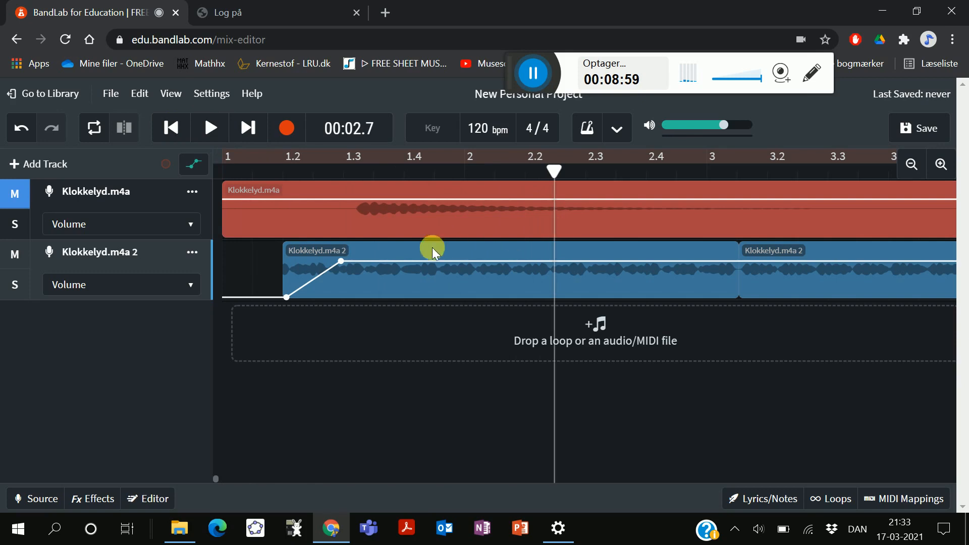
Add two volume dips to the Klokkelyd.m4a 2 automation, just after beat 1.4 and near beat 2.2, and play from the project start
left_click_drag(398, 261, 508, 256)
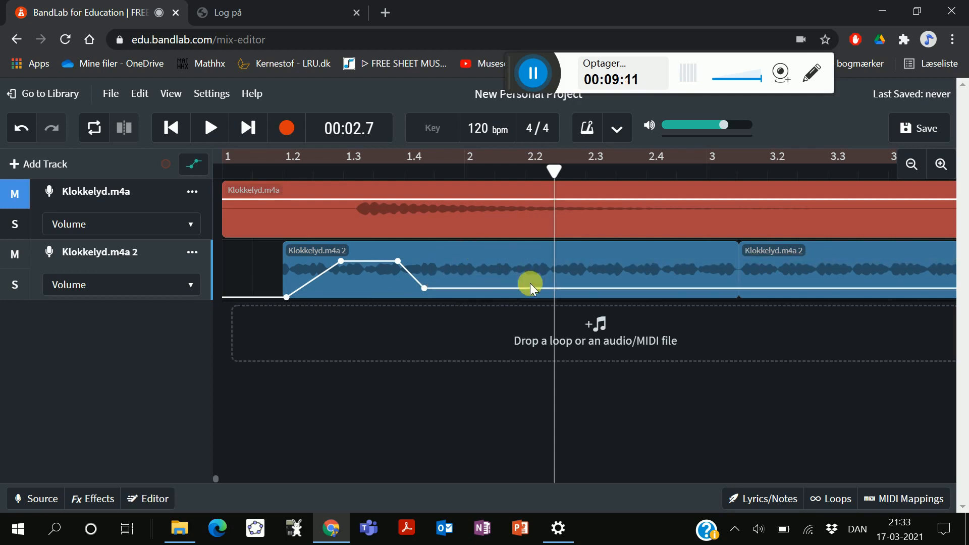
left_click_drag(498, 289, 501, 256)
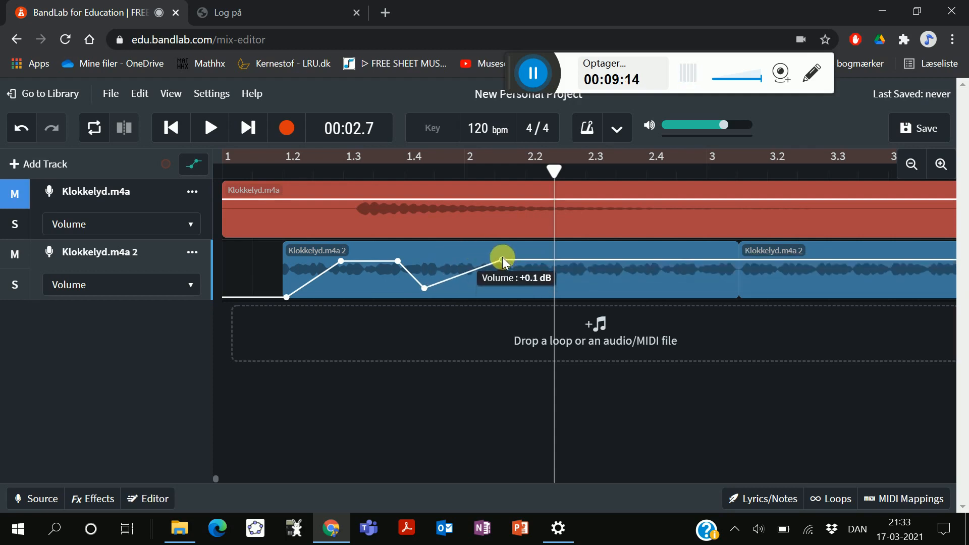
left_click(584, 260)
left_click_drag(587, 263, 566, 258)
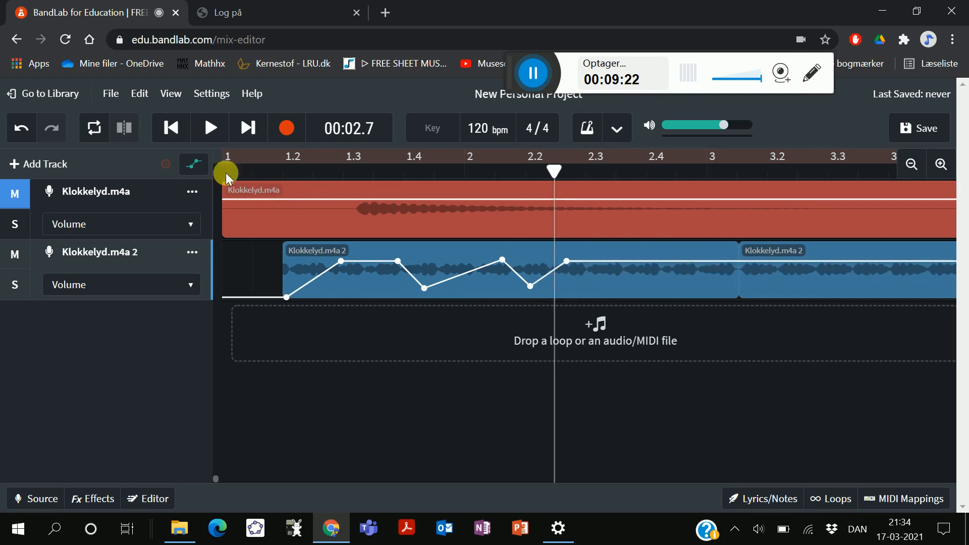
left_click(171, 127)
left_click(210, 128)
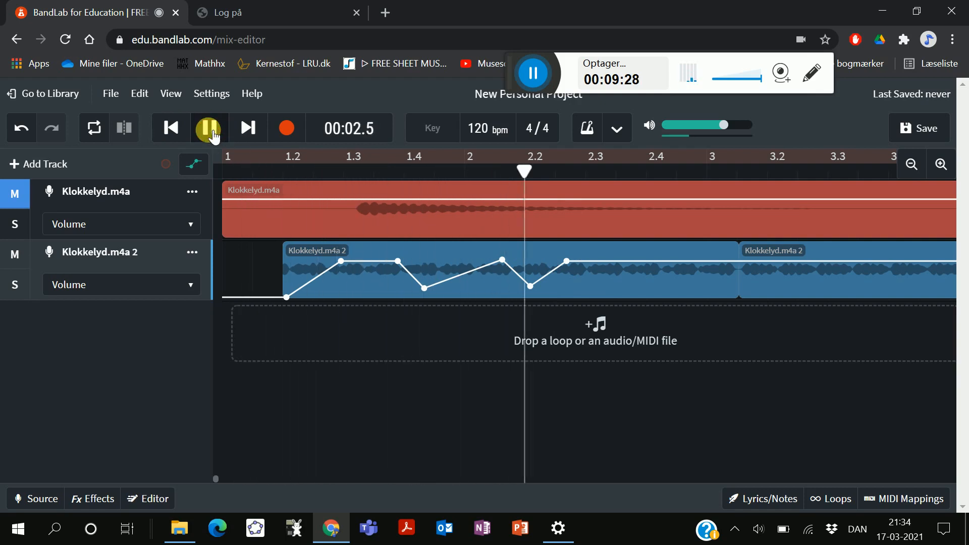
left_click(212, 132)
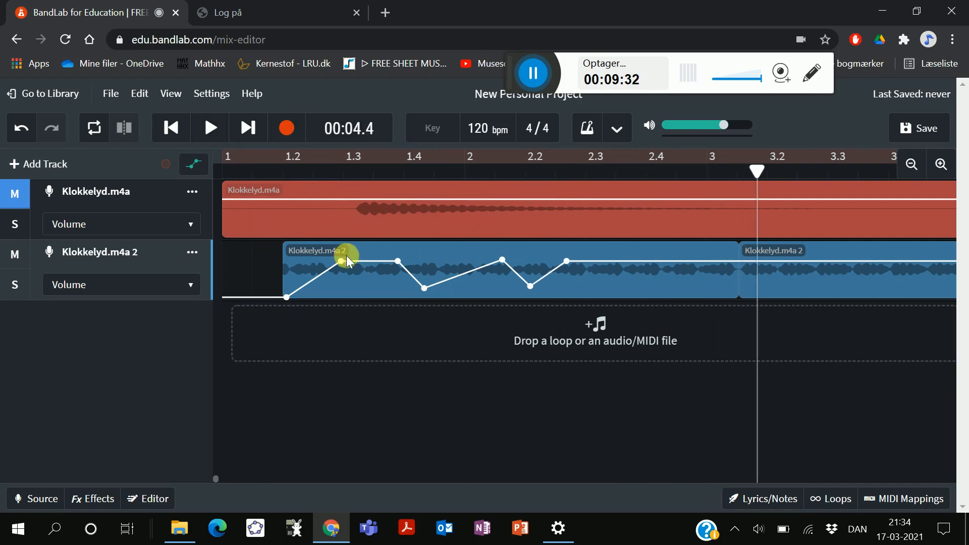
Automate Klokkelyd.m4a 2's Pan from the lower extreme at the region's start to the upper near 1.4, centre from 2.2 to 2.4, and upper near bar 3
left_click(190, 280)
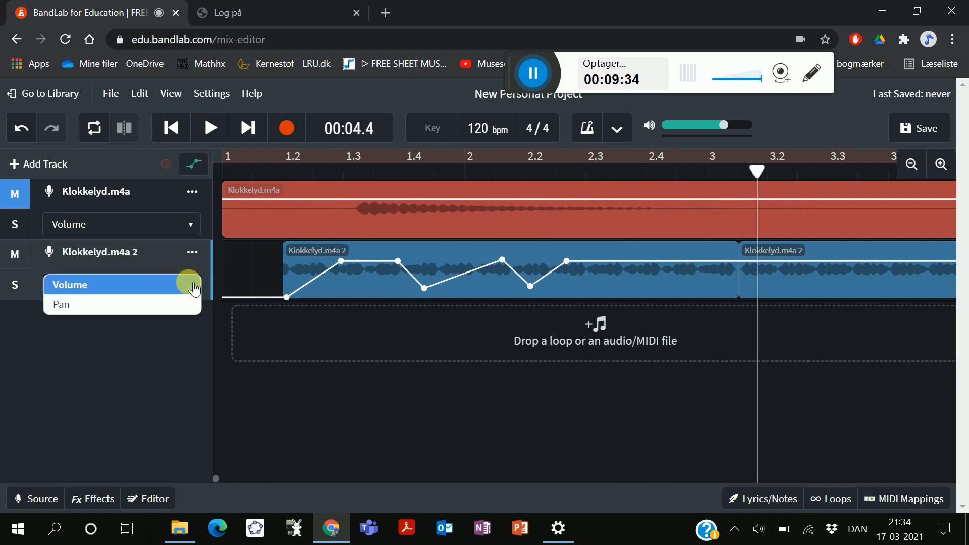
left_click(182, 306)
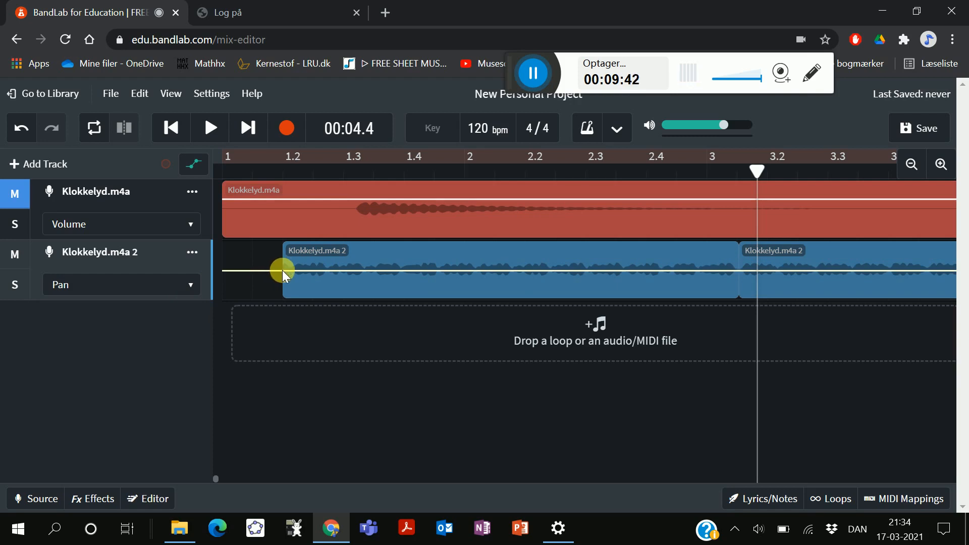
left_click_drag(284, 272, 400, 223)
left_click_drag(481, 244, 546, 271)
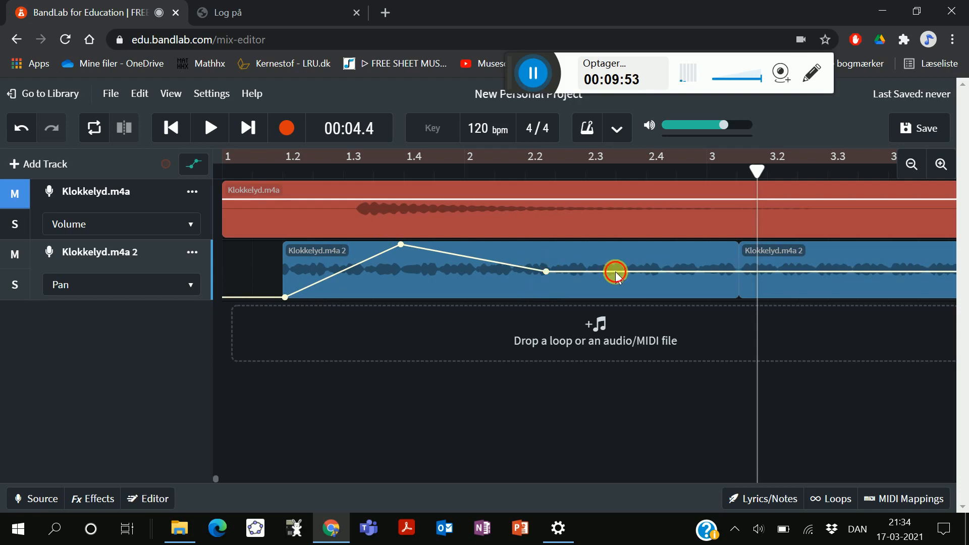
left_click_drag(615, 271, 647, 269)
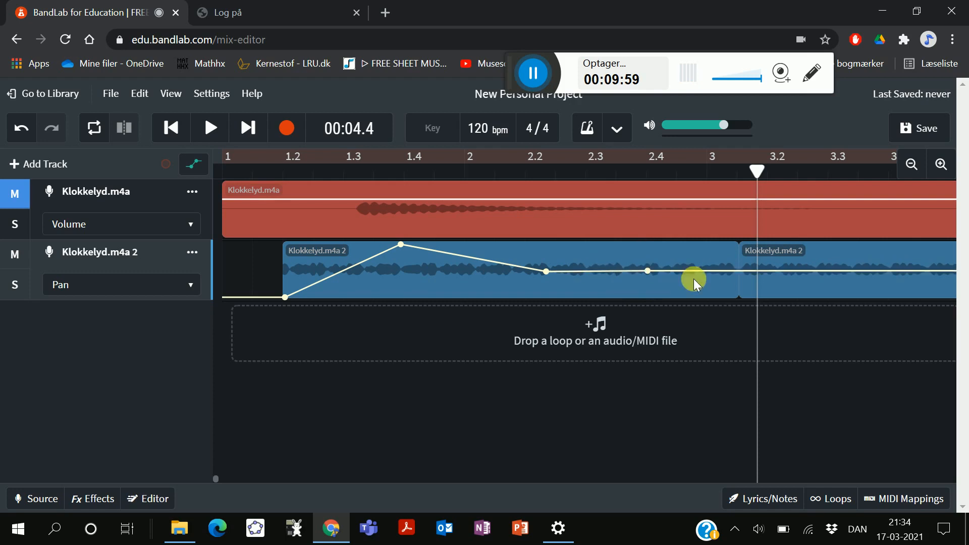
left_click_drag(705, 268, 723, 203)
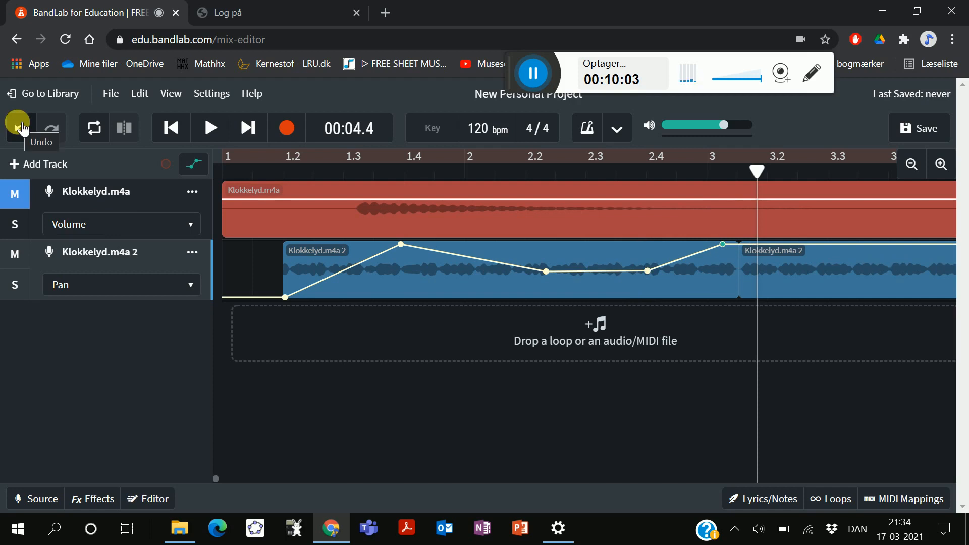
Play the pan-automated Klokkelyd.m4a 2 track from the project start and pause during the second region
left_click(170, 127)
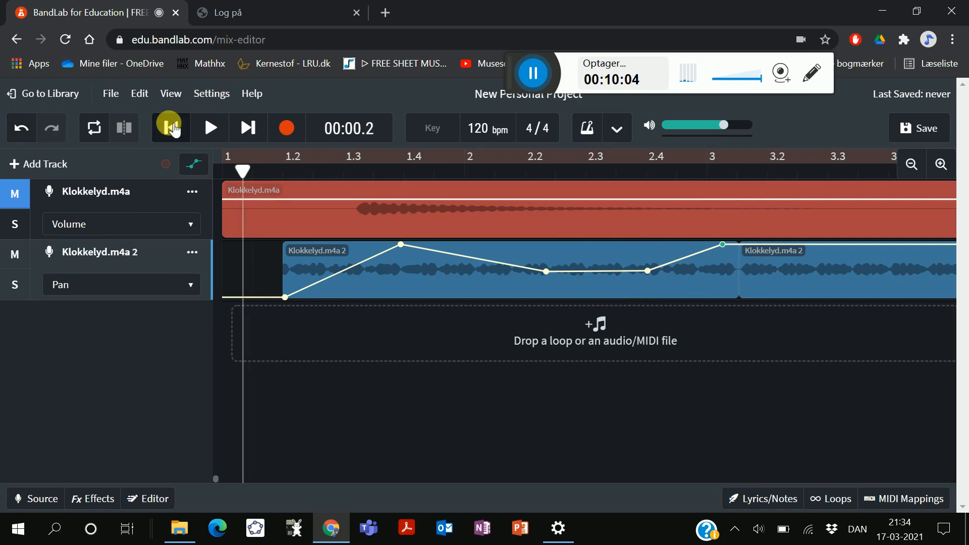
left_click(211, 128)
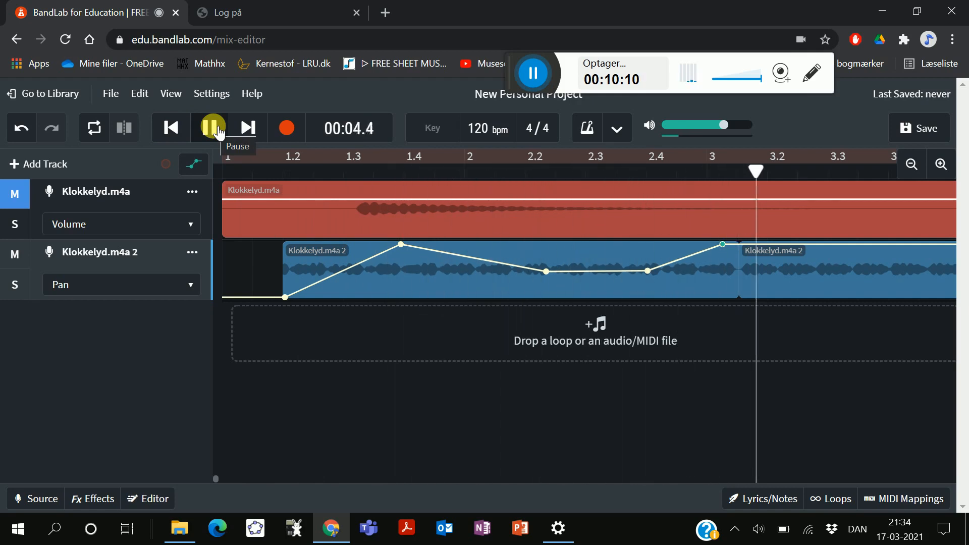
left_click(218, 133)
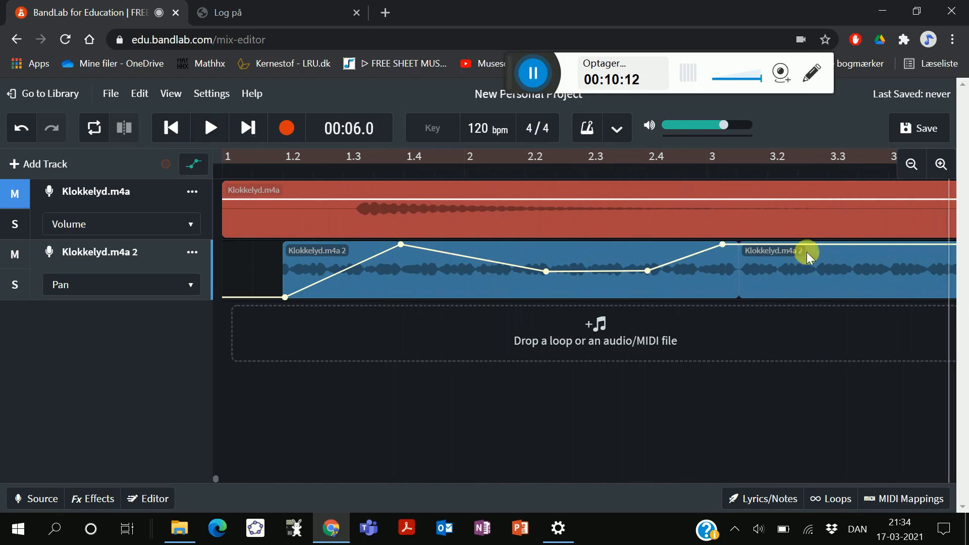